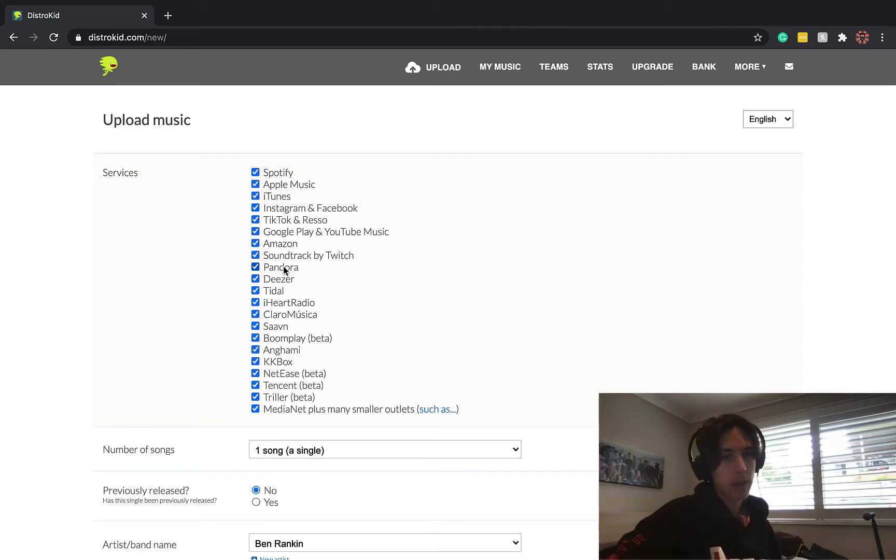
Make the release six songs
scroll(331, 384, "down", 2)
left_click(333, 369)
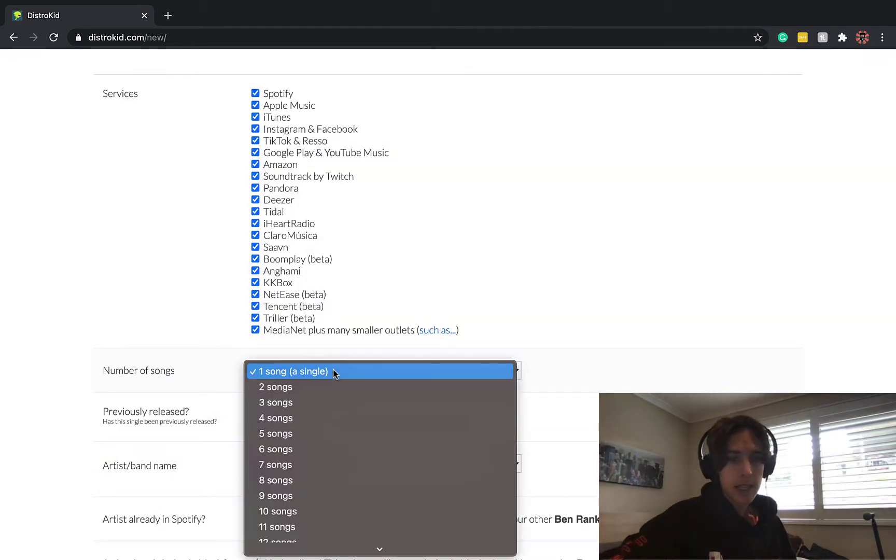
left_click(346, 449)
Set the release date to March 12, leaving the release hour unchanged
scroll(239, 248, "down", 4)
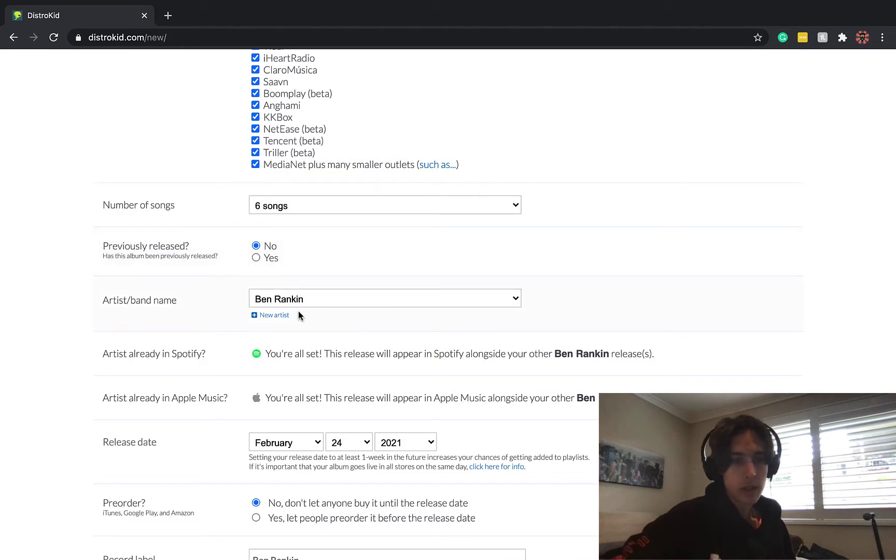
scroll(213, 301, "down", 2)
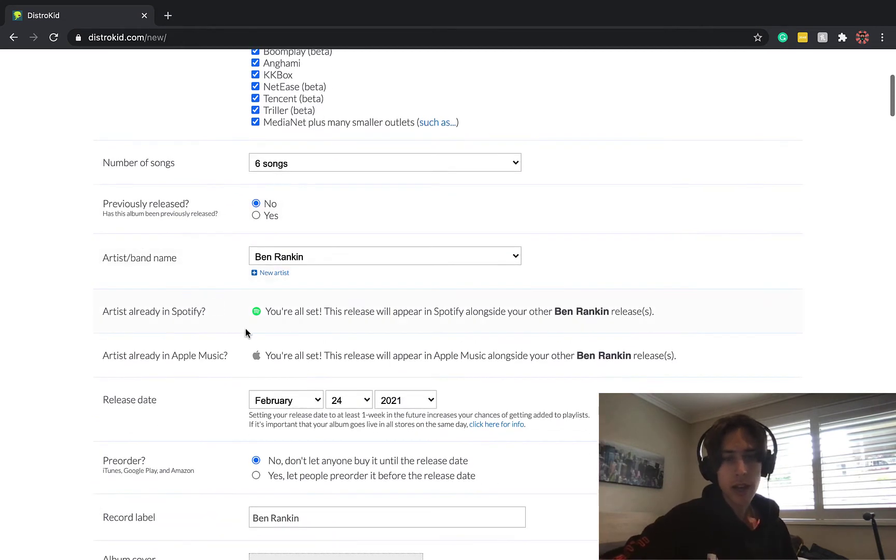
scroll(249, 377, "down", 2)
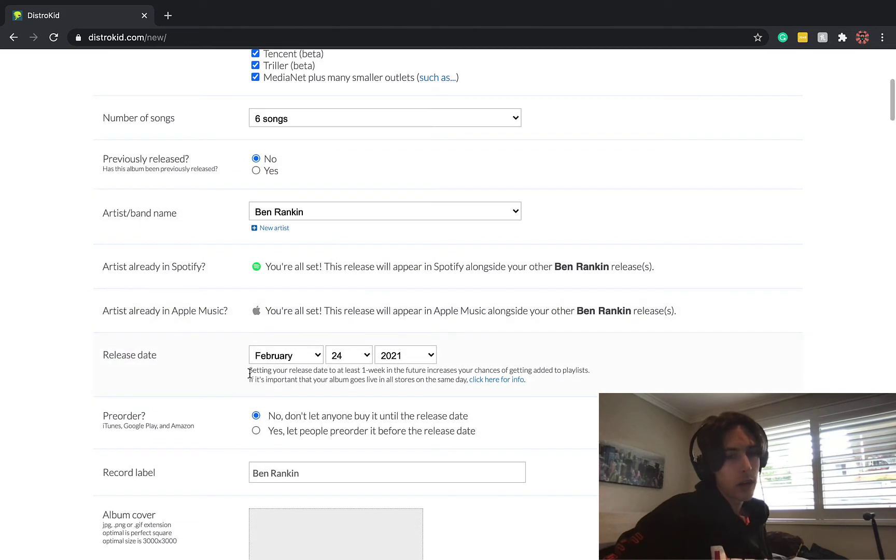
left_click(287, 357)
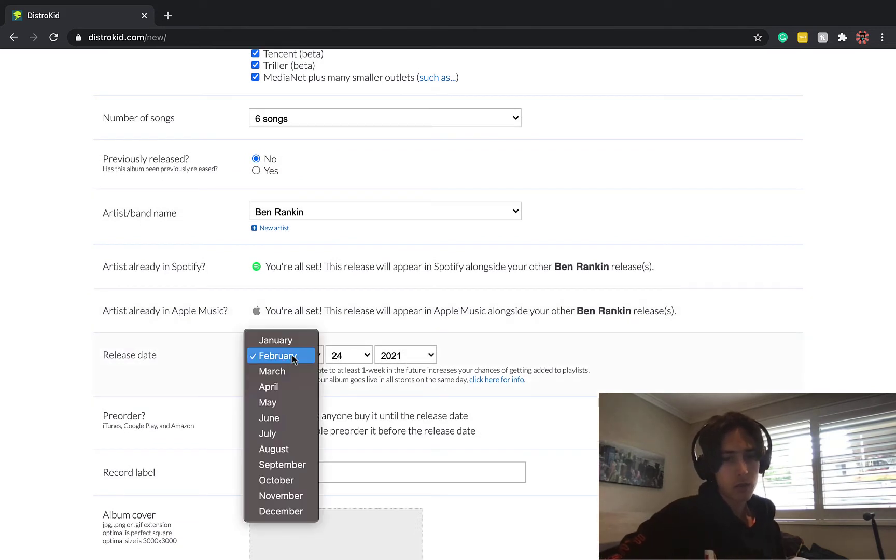
left_click(298, 370)
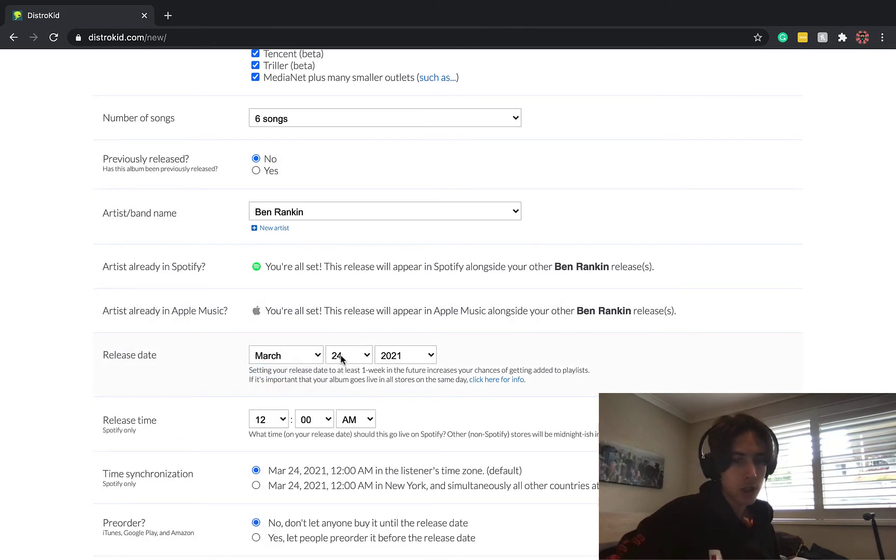
left_click(356, 355)
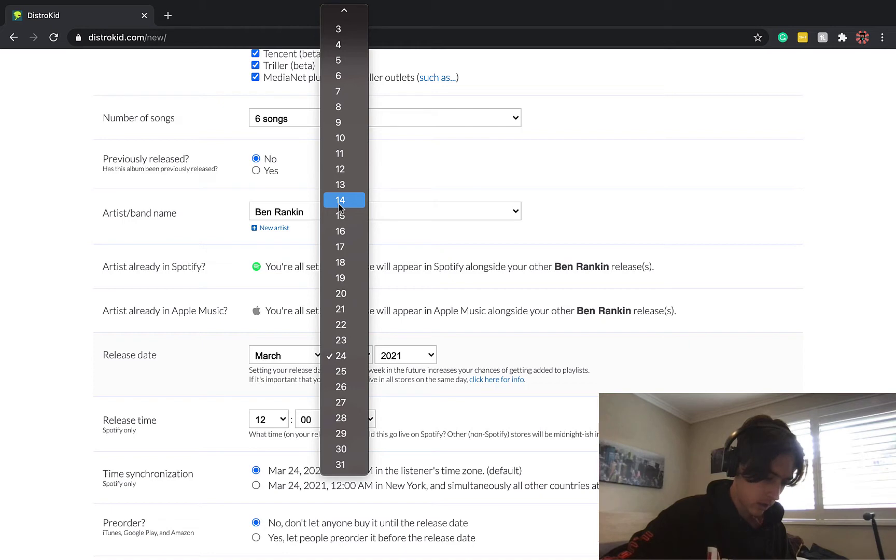
left_click(350, 169)
scroll(381, 339, "down", 2)
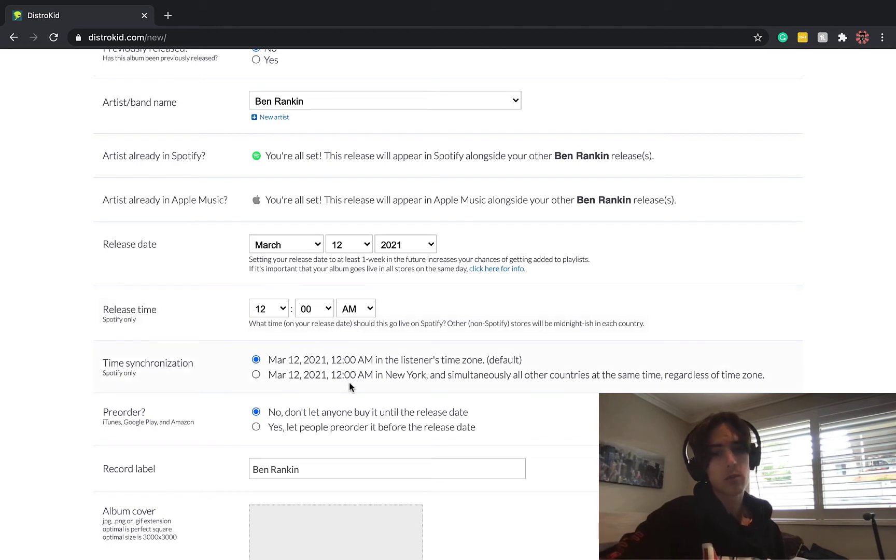
left_click(277, 314)
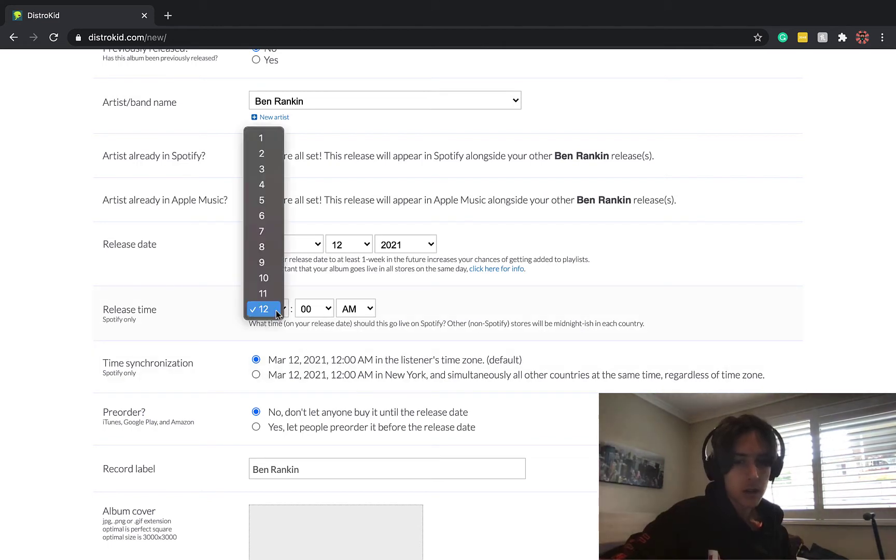
left_click(334, 352)
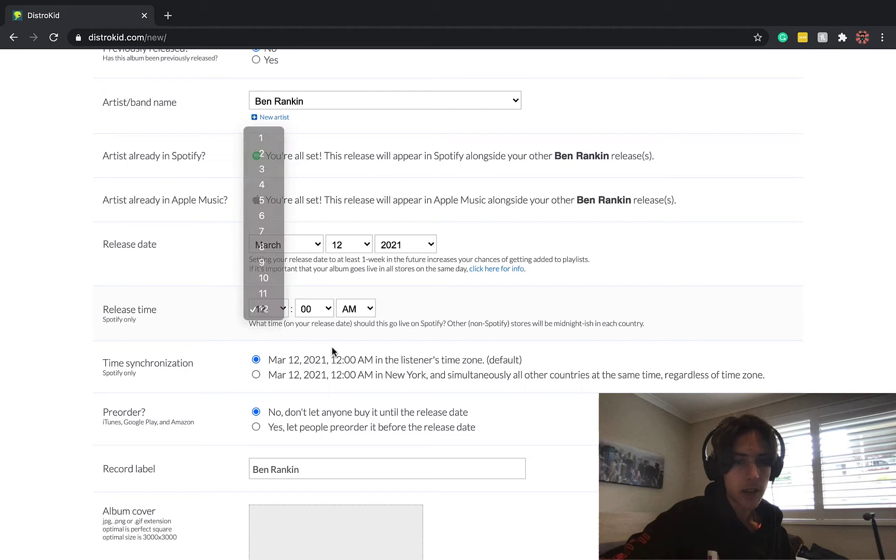
Set the release time to 1:00 AM and continue down the form
scroll(299, 416, "down", 1)
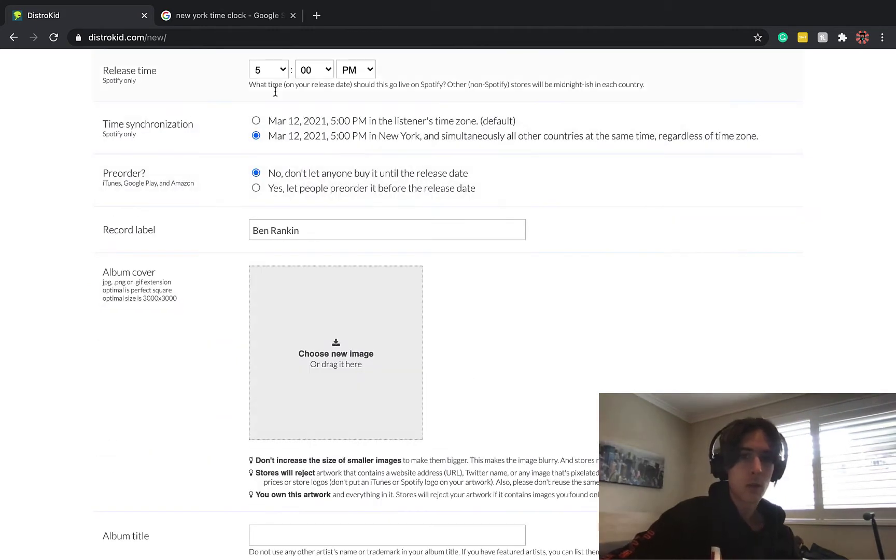
left_click(269, 70)
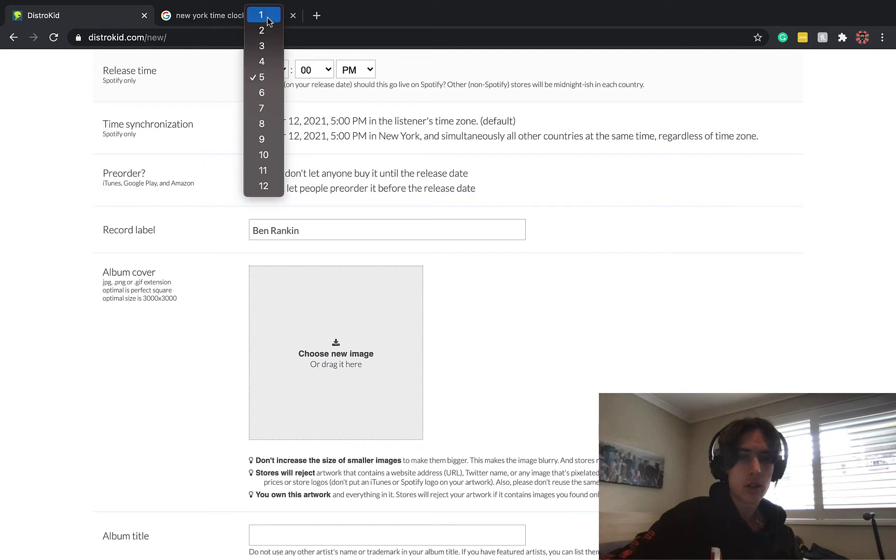
left_click(269, 16)
left_click(353, 54)
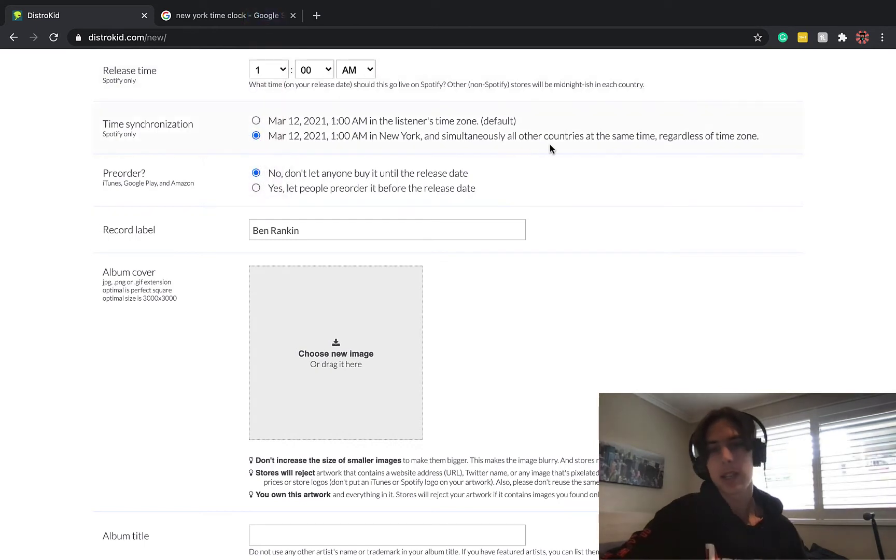
scroll(614, 152, "up", 2)
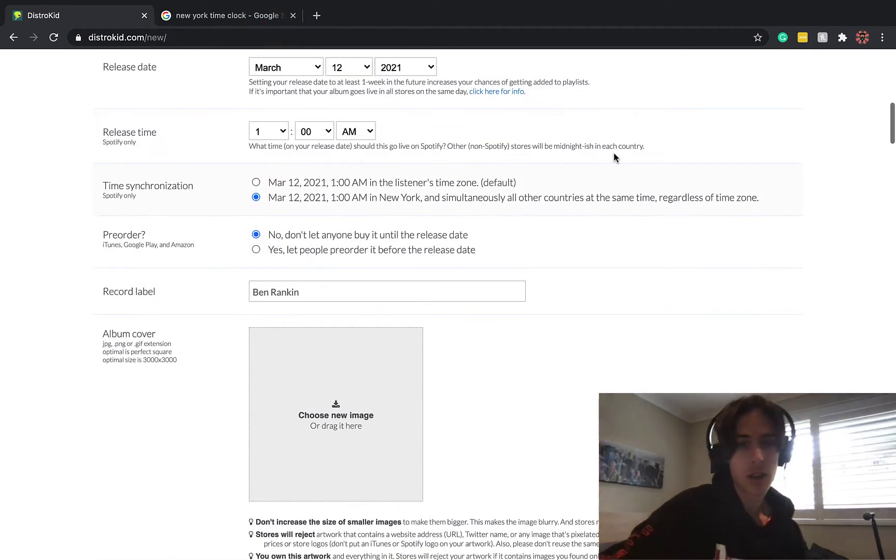
scroll(614, 152, "down", 1)
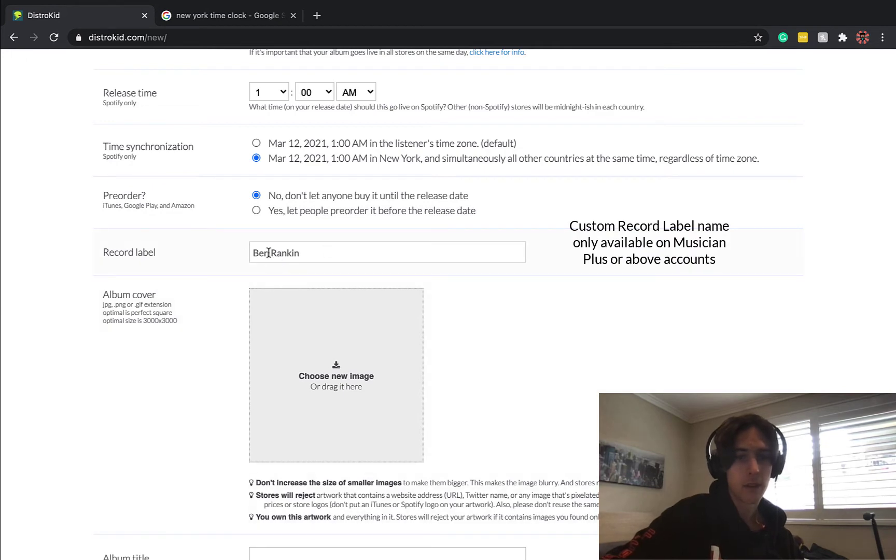
scroll(326, 249, "down", 3)
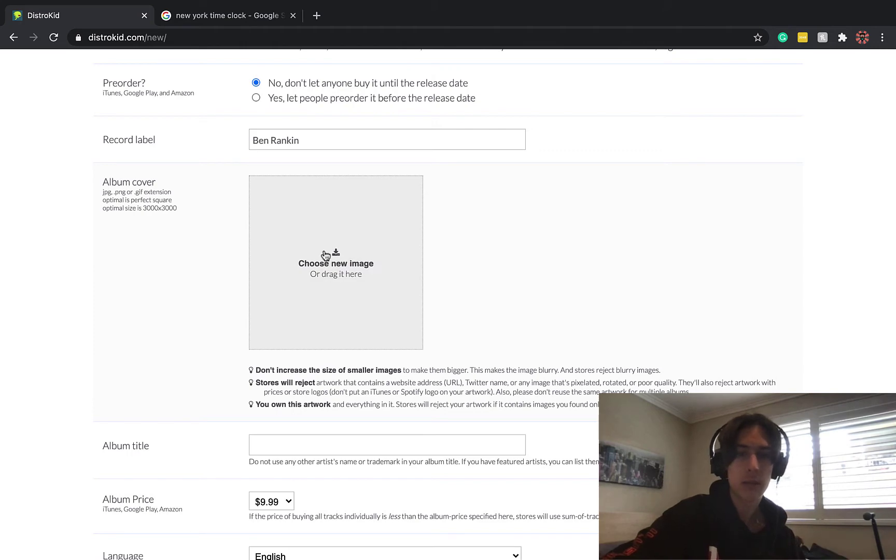
Choose Dear Anxiety.jpg as the album cover image
left_click(325, 255)
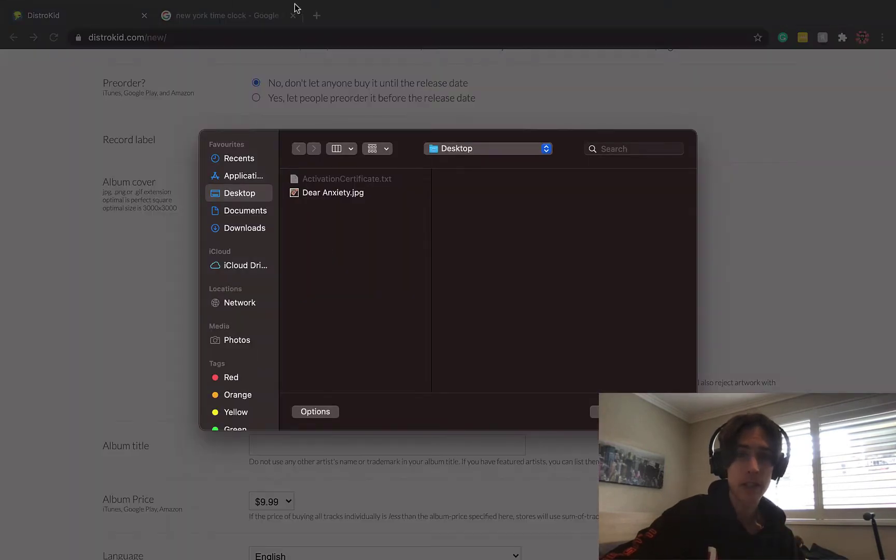
left_click(332, 192)
key("Return")
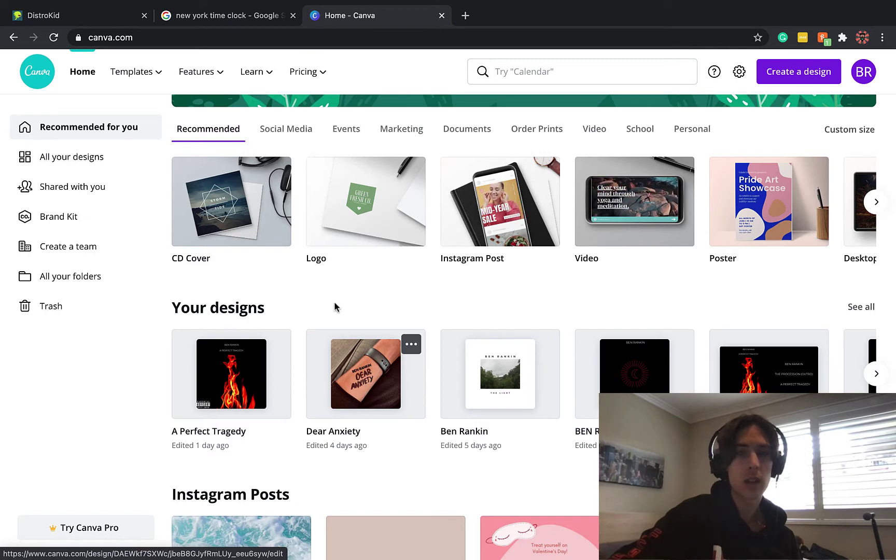
Open the Dear Anxiety design in Canva and show the Uploads panel
left_click(363, 370)
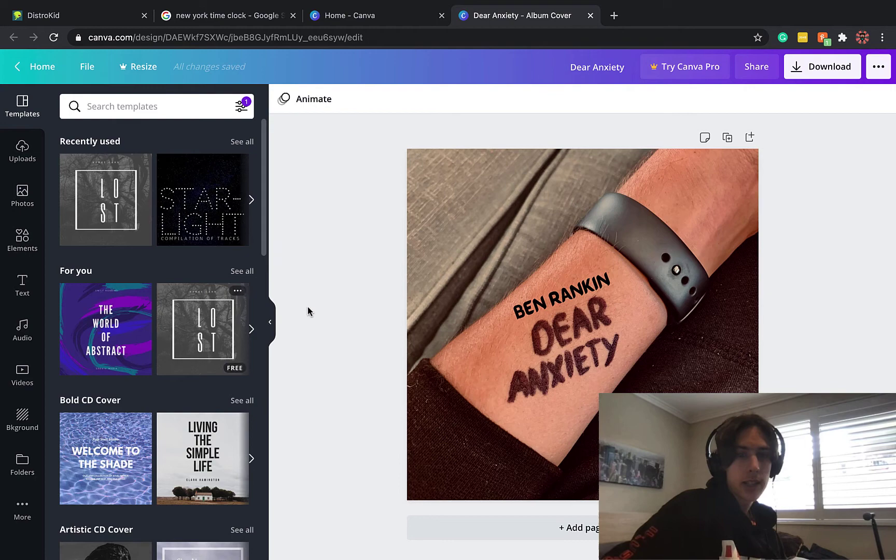
scroll(162, 225, "down", 3)
scroll(150, 213, "down", 3)
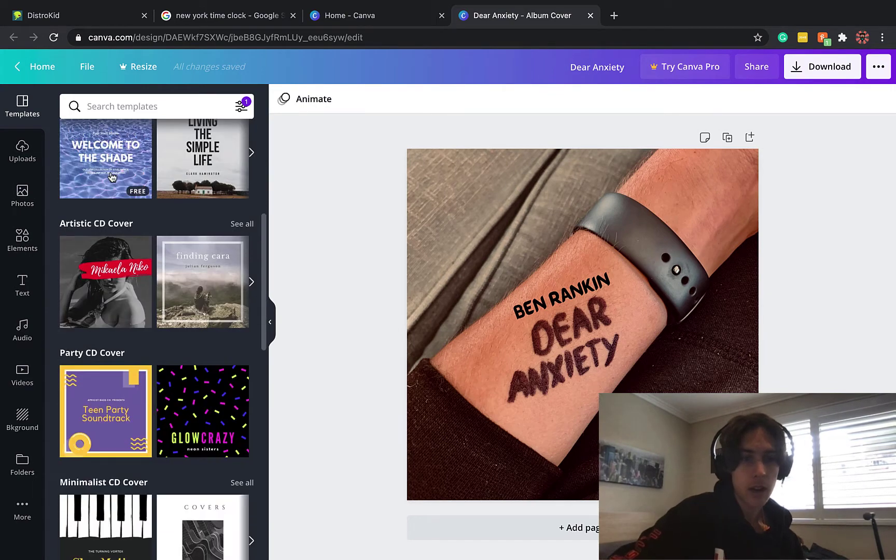
scroll(130, 192, "down", 1)
scroll(112, 176, "down", 5)
scroll(112, 176, "down", 1)
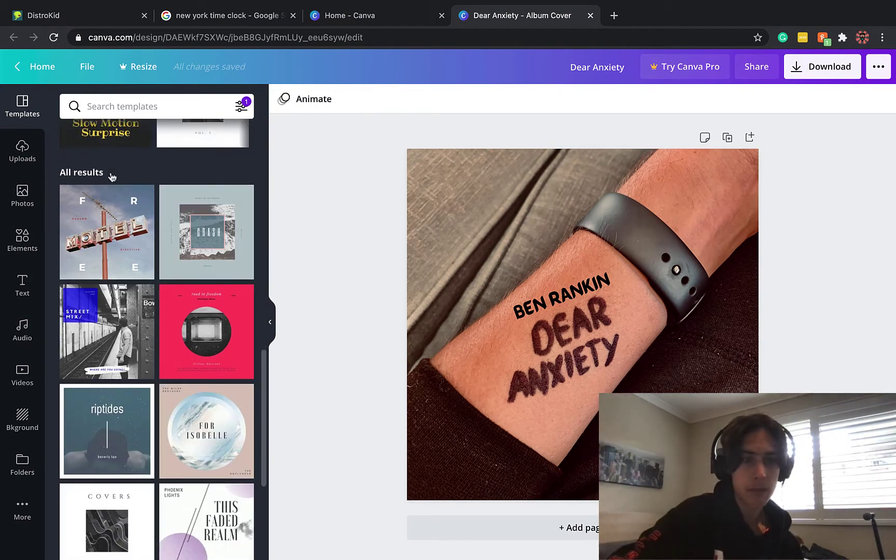
left_click(22, 152)
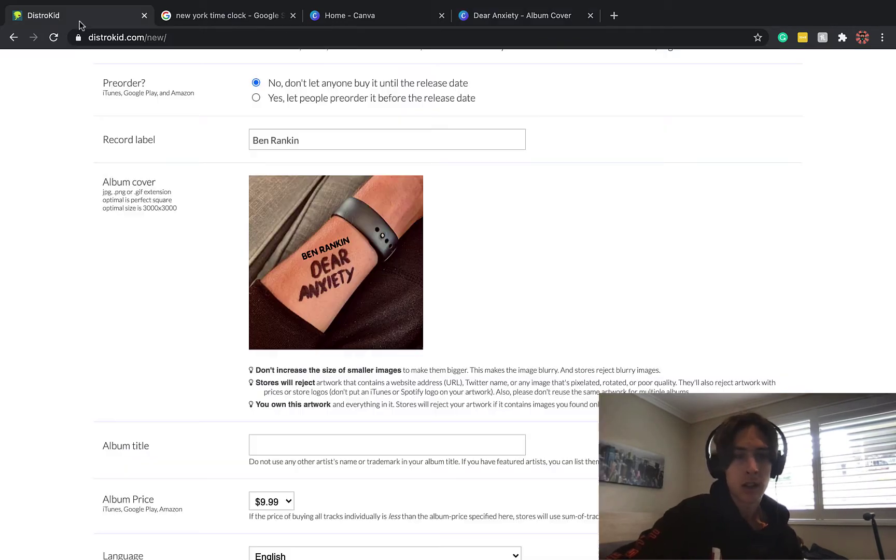
Back in DistroKid, title the album 'Dear Anxiety' and price it at $4.99
left_click(78, 16)
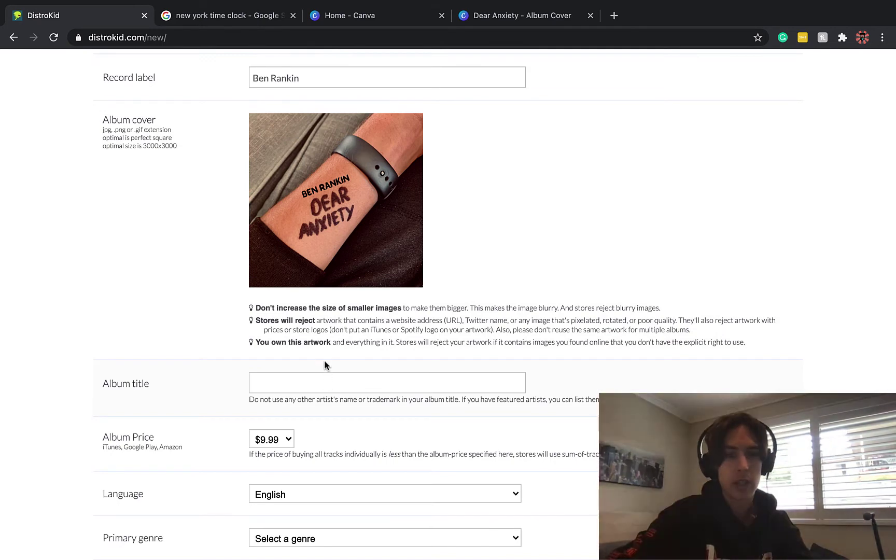
type("Dear")
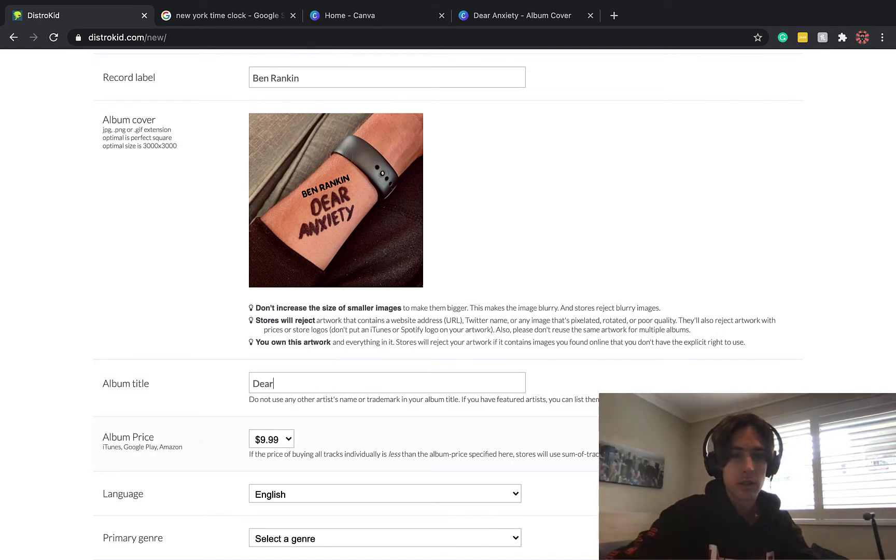
type(" Anxiety")
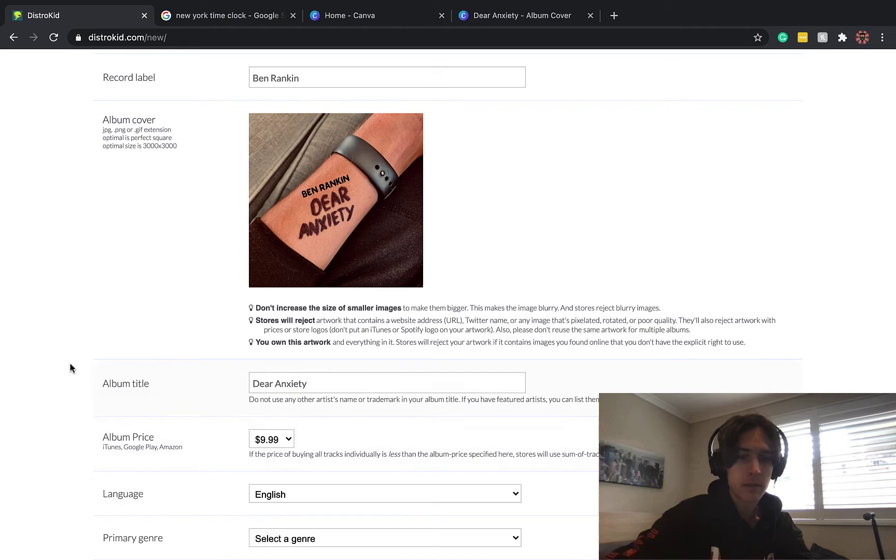
left_click(272, 439)
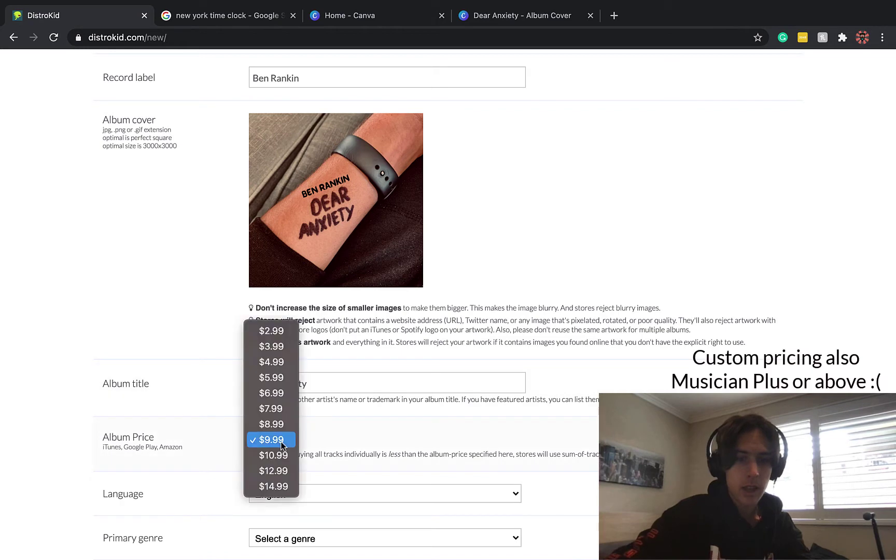
left_click(284, 358)
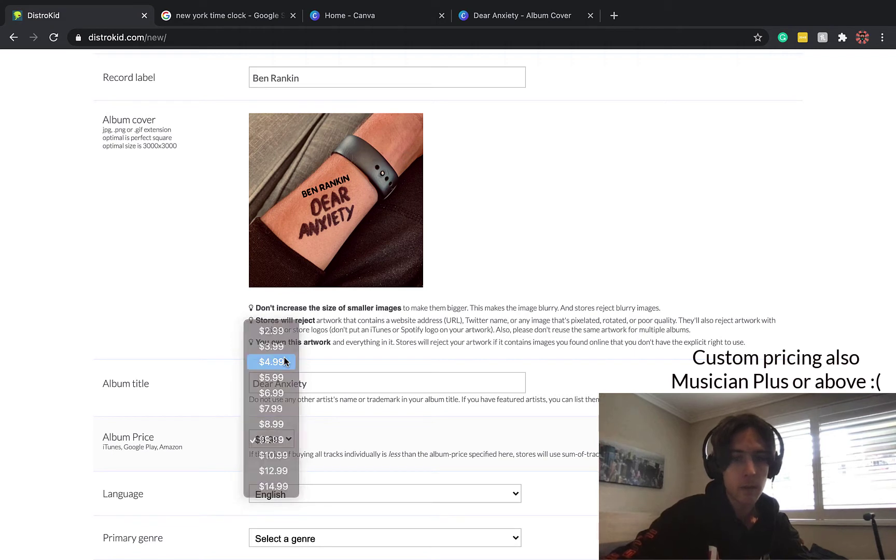
Choose Singer/Songwriter as primary genre and Alternative as secondary genre
scroll(300, 444, "down", 3)
scroll(300, 444, "down", 1)
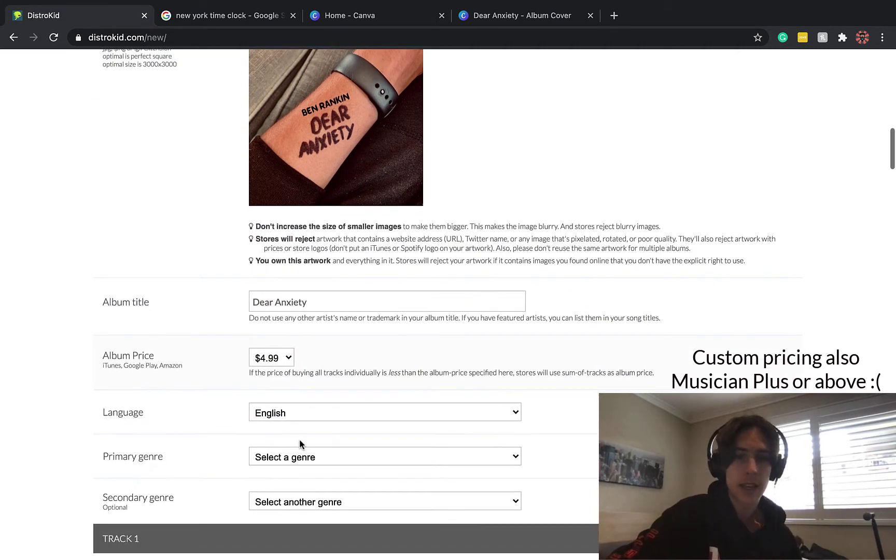
scroll(303, 441, "down", 2)
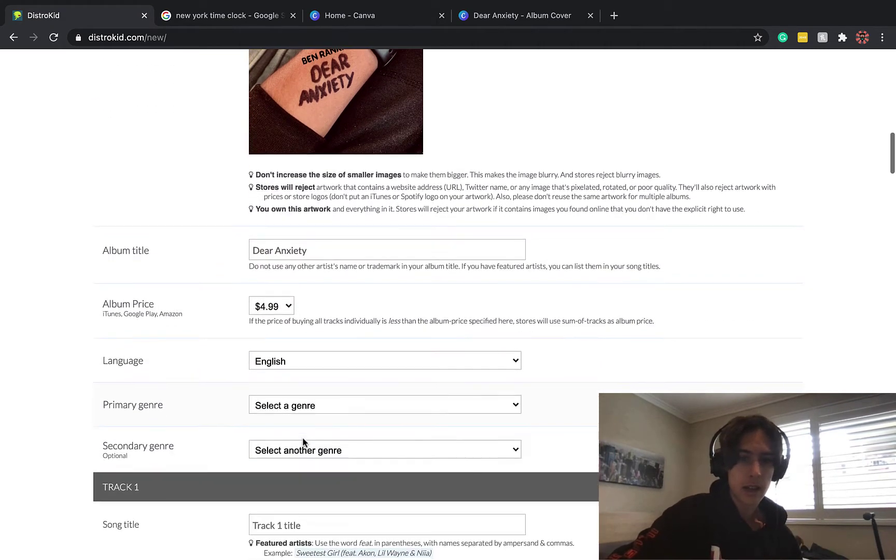
left_click(311, 399)
left_click(339, 485)
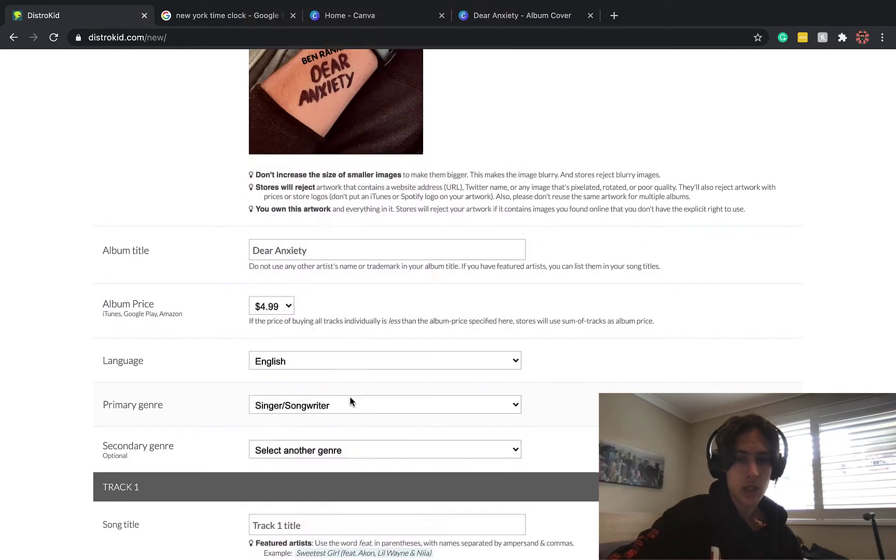
left_click(345, 449)
left_click(344, 466)
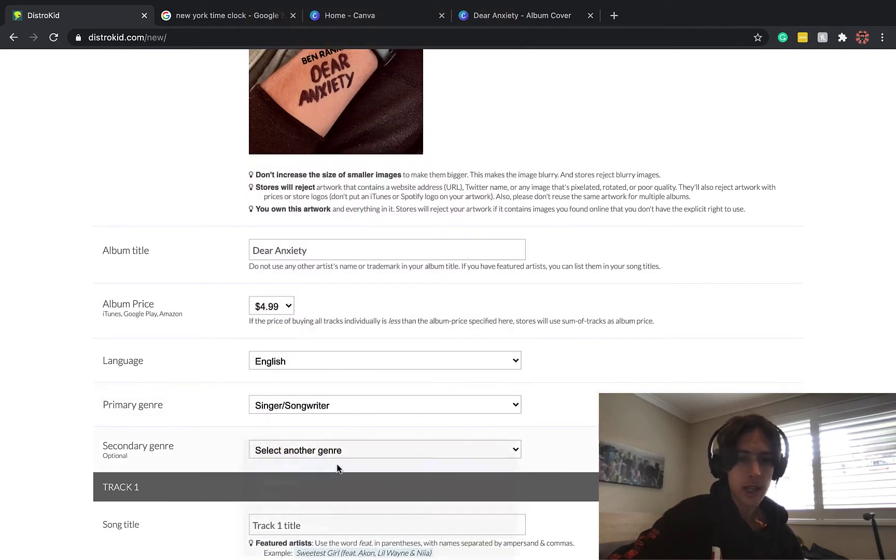
Scroll to Track 1 and enter its song title 'II'
scroll(223, 430, "down", 1)
scroll(110, 394, "down", 2)
scroll(110, 394, "down", 2)
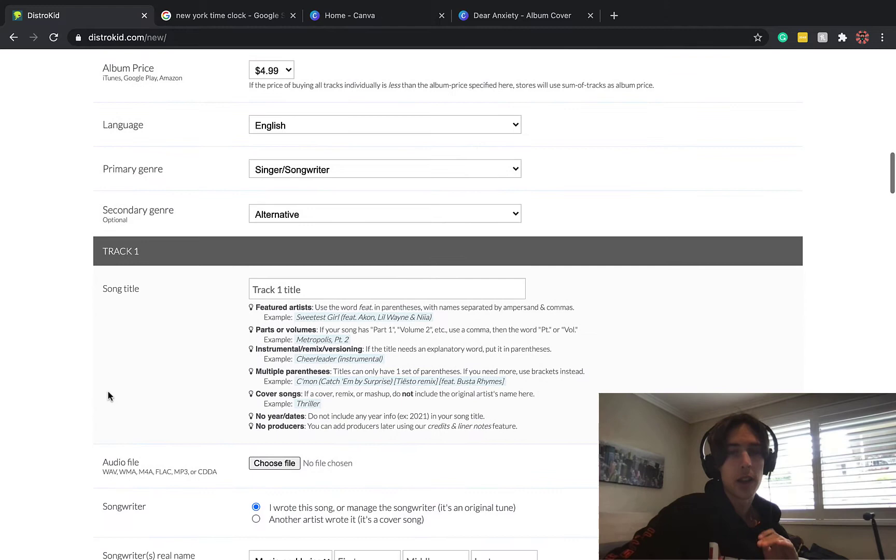
scroll(110, 396, "down", 1)
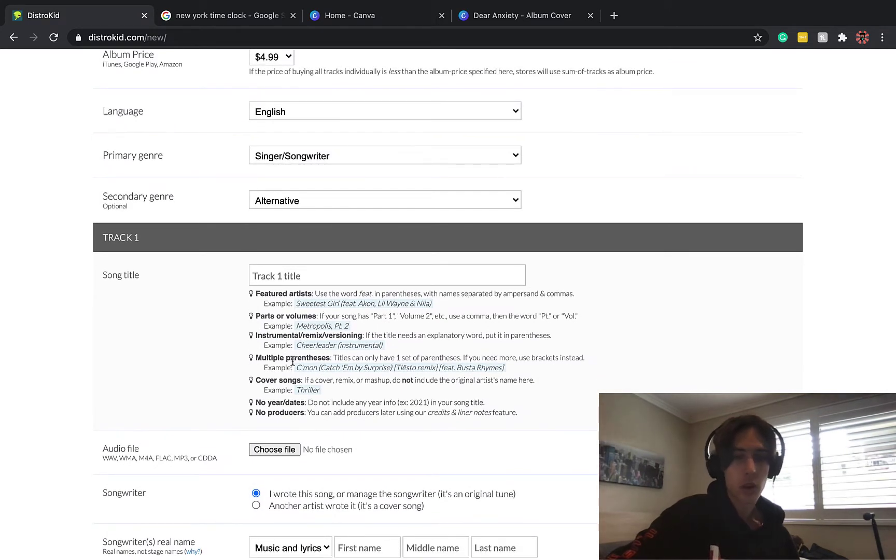
scroll(313, 277, "down", 4)
scroll(306, 233, "down", 1)
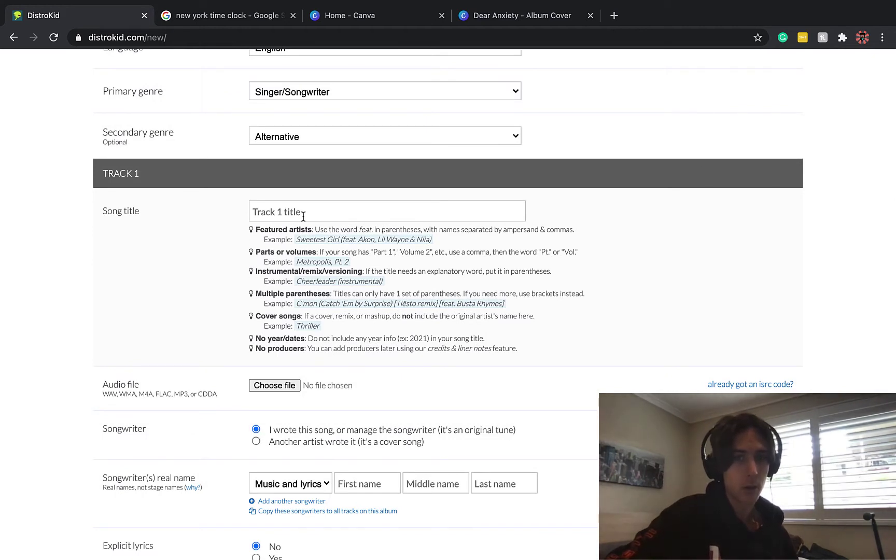
scroll(304, 215, "down", 1)
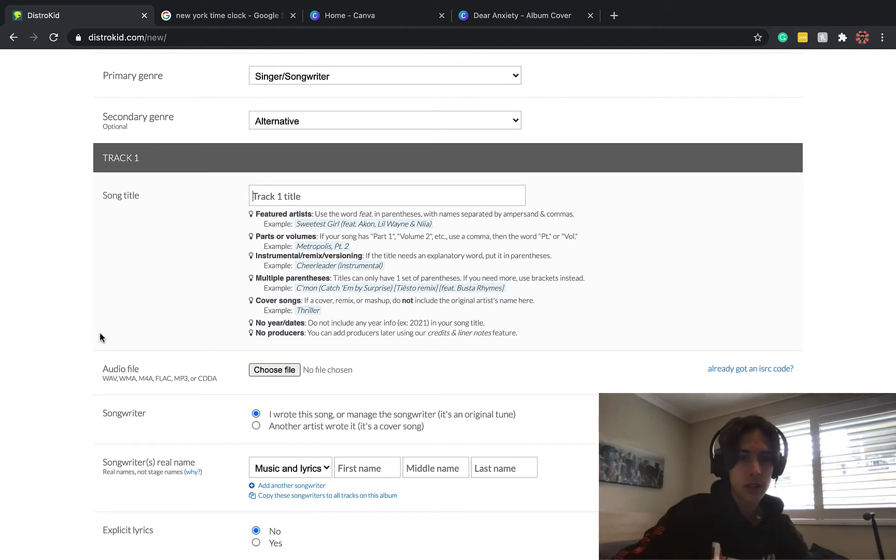
type("II")
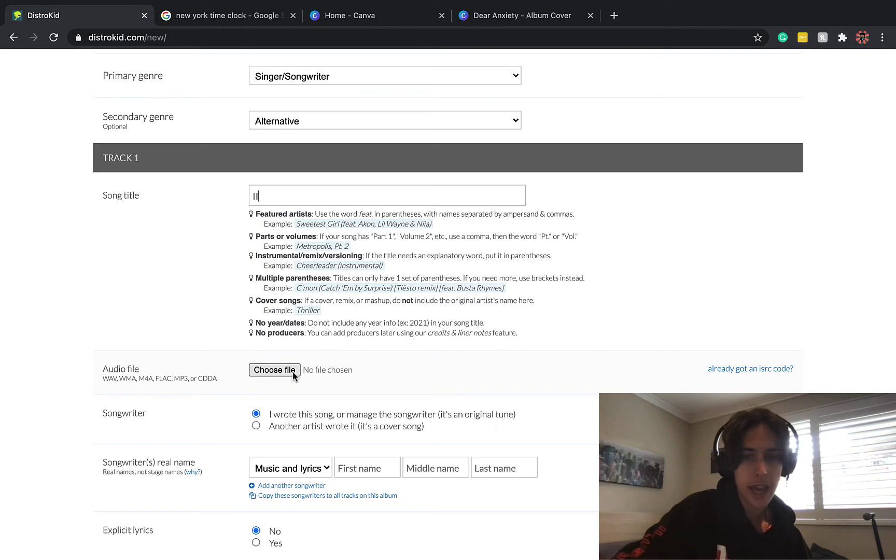
Attach 01 II.m4a from the Music library as Track 1's audio
left_click(284, 369)
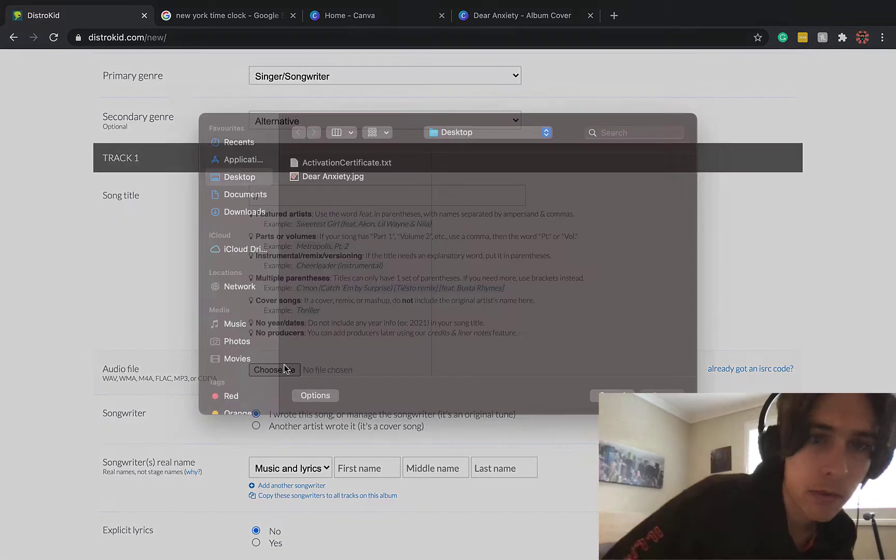
left_click(449, 150)
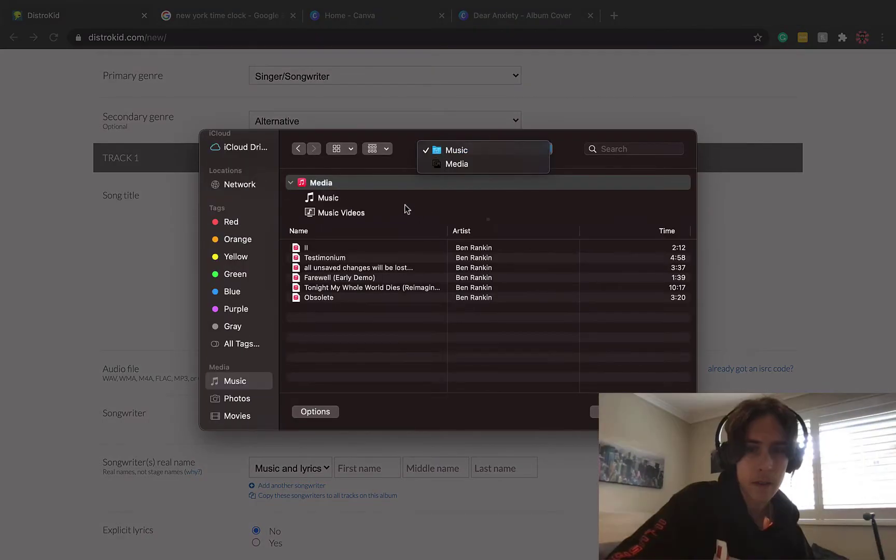
double_click(344, 247)
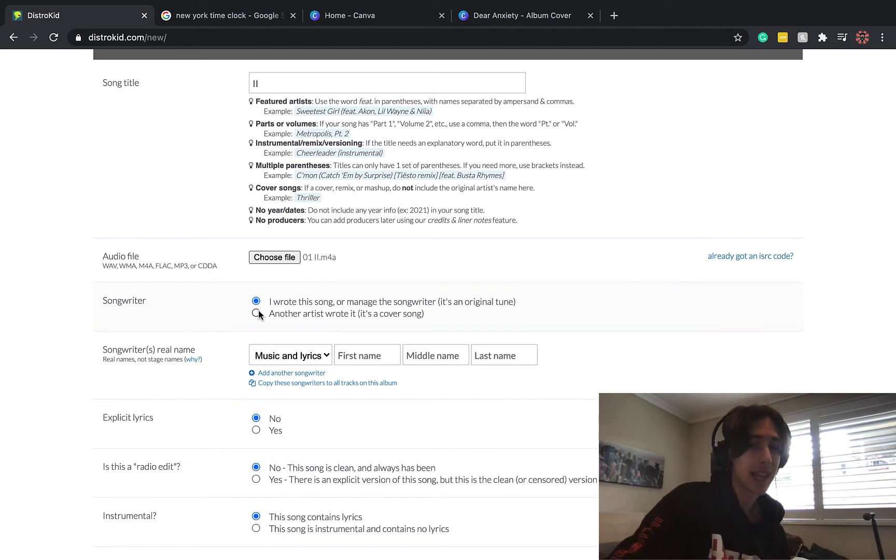
scroll(274, 328, "down", 2)
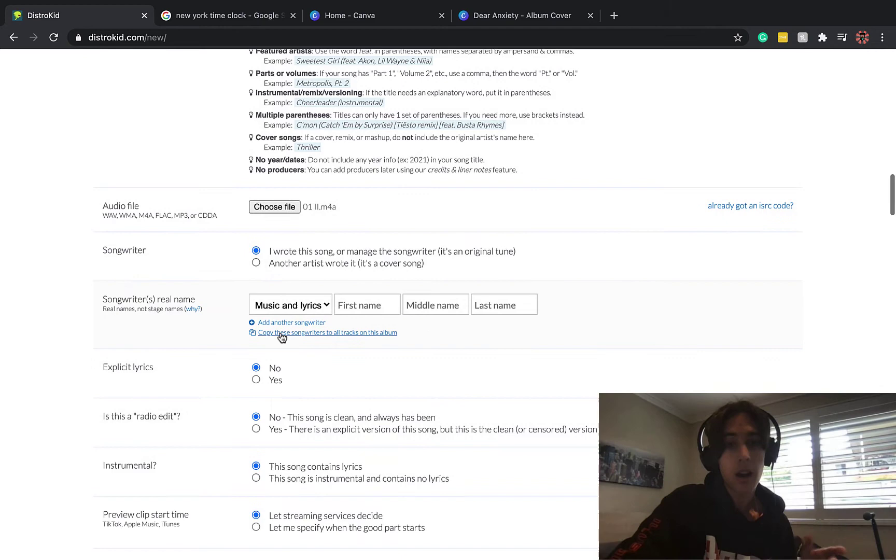
scroll(283, 337, "down", 1)
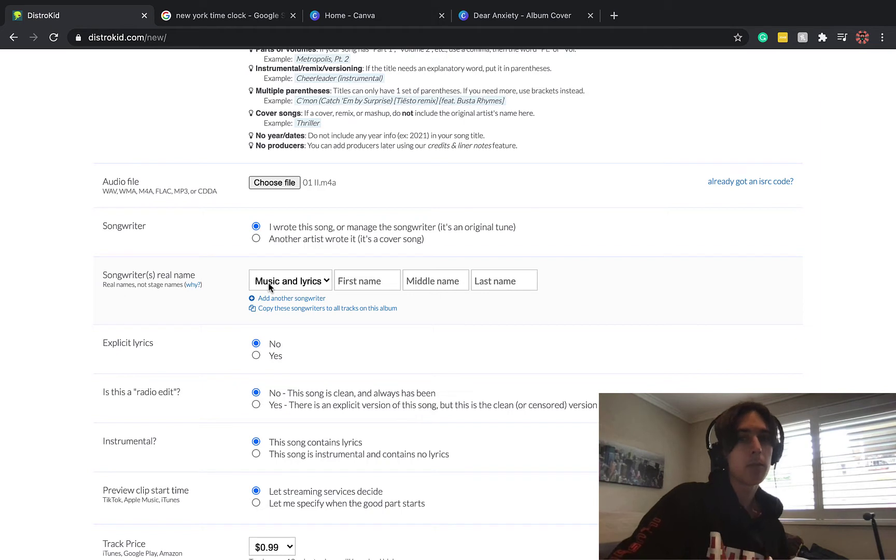
left_click(353, 280)
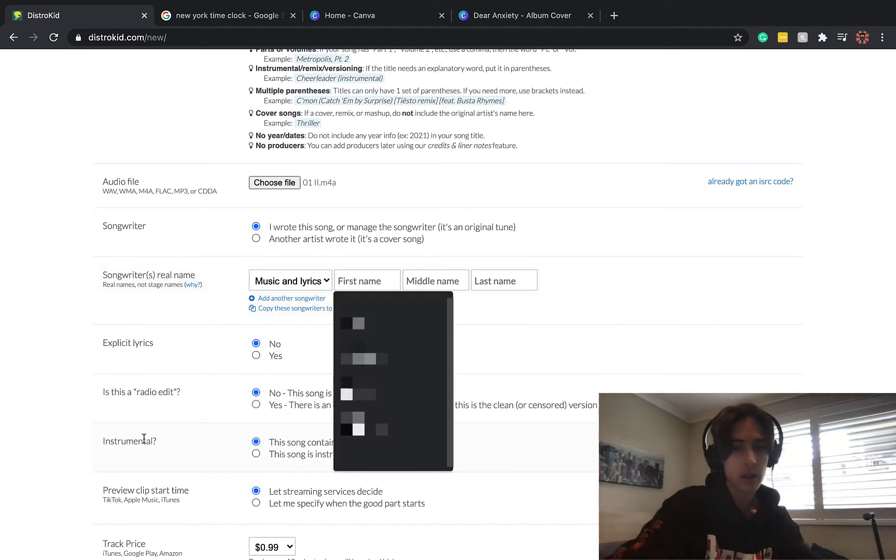
type("Ben")
key("Tab")
key("Tab")
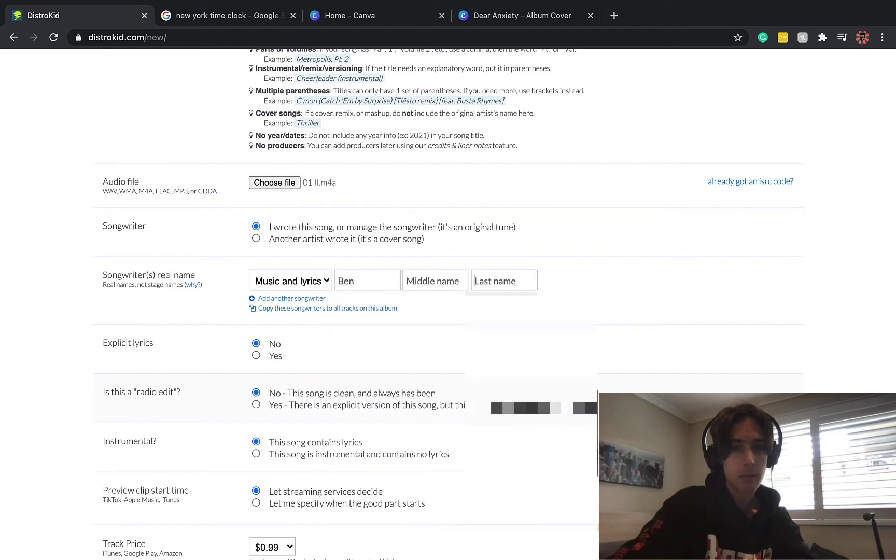
type("Rankin")
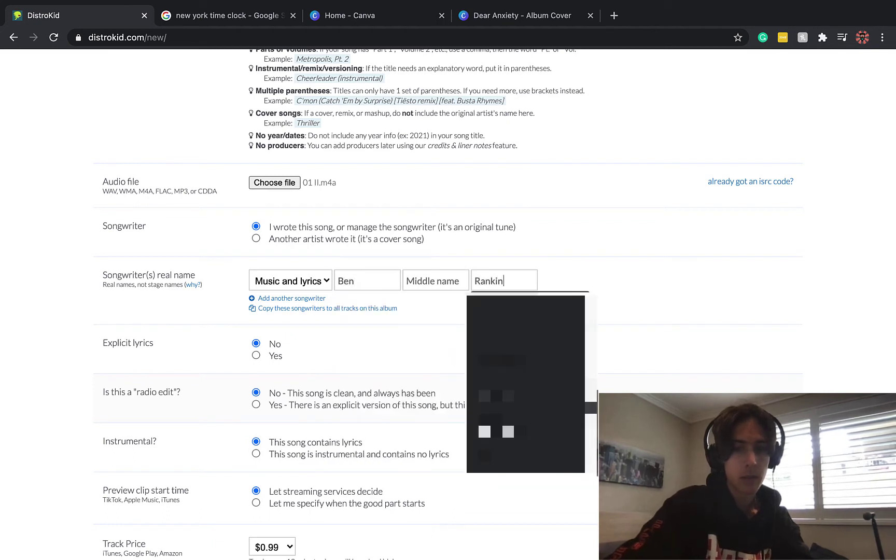
left_click(705, 299)
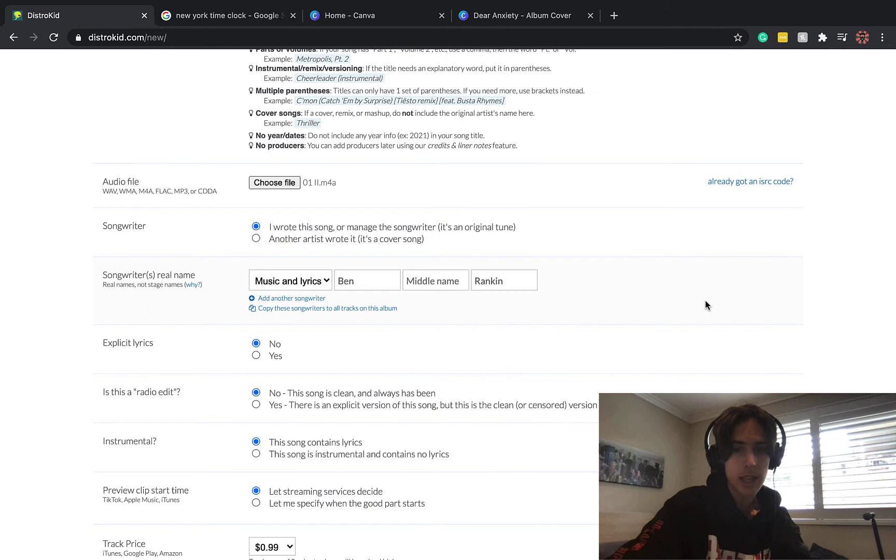
scroll(567, 340, "down", 2)
Scroll down through the track sections past Track 1, then back up
scroll(566, 342, "down", 2)
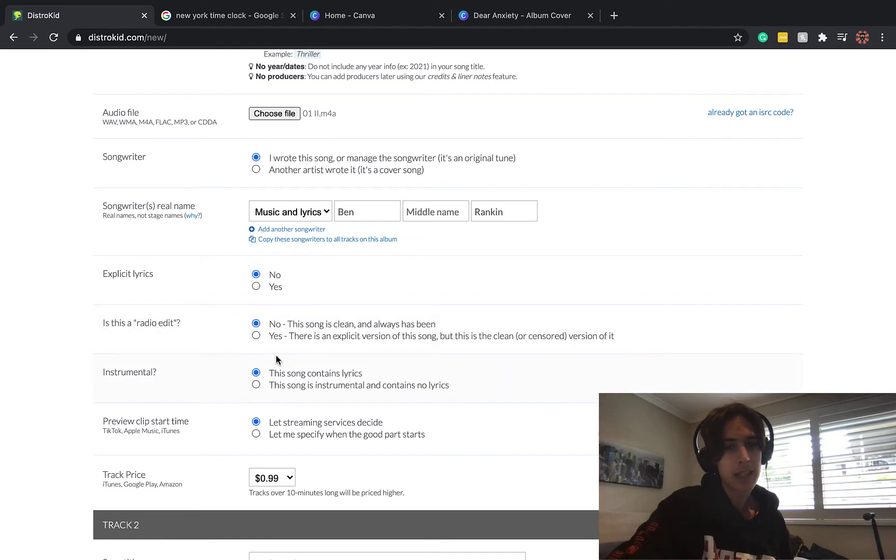
scroll(283, 385, "down", 1)
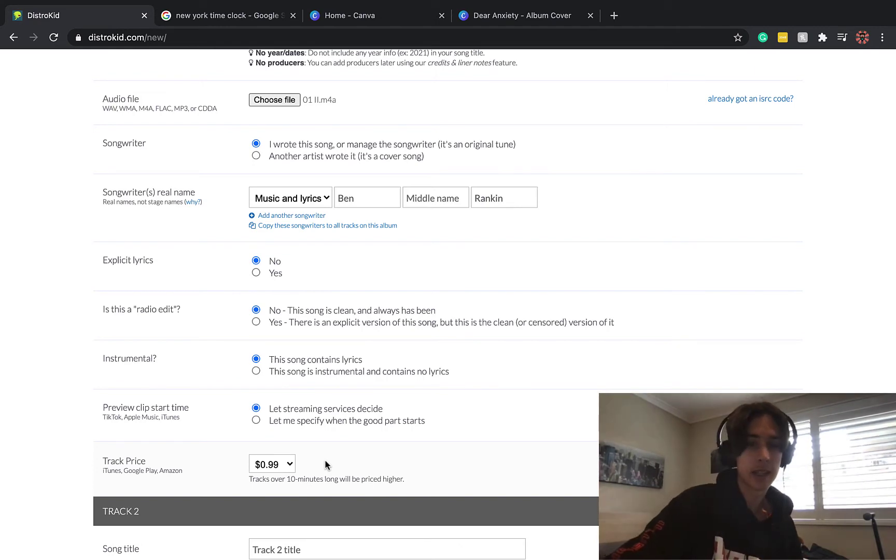
scroll(289, 420, "down", 3)
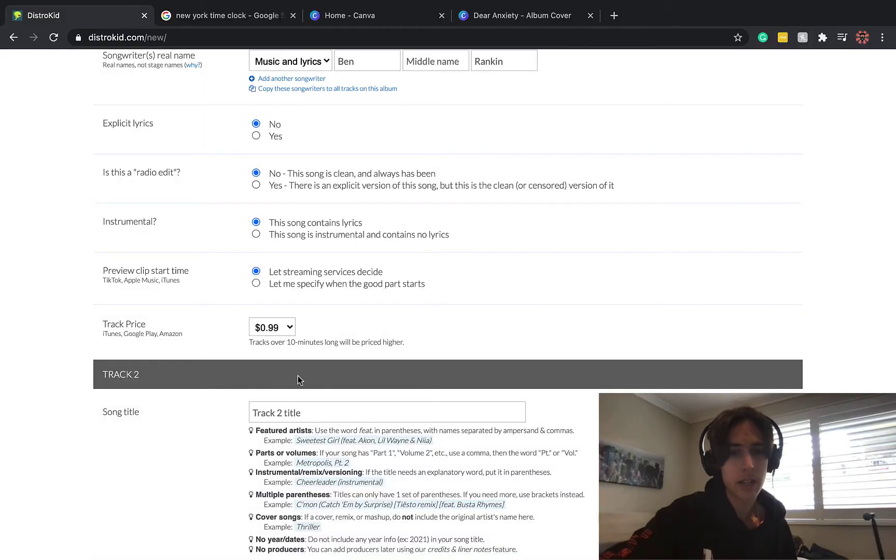
scroll(297, 376, "up", 2)
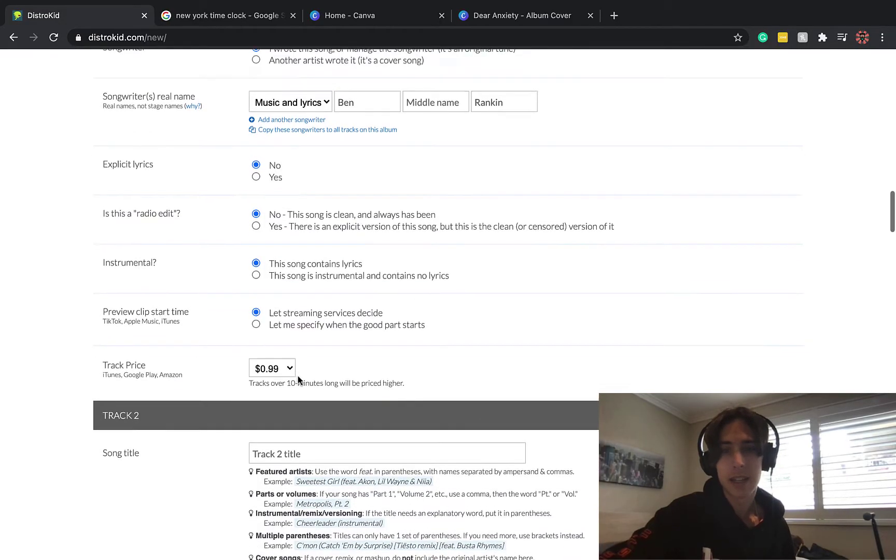
scroll(297, 378, "up", 1)
scroll(298, 378, "up", 1)
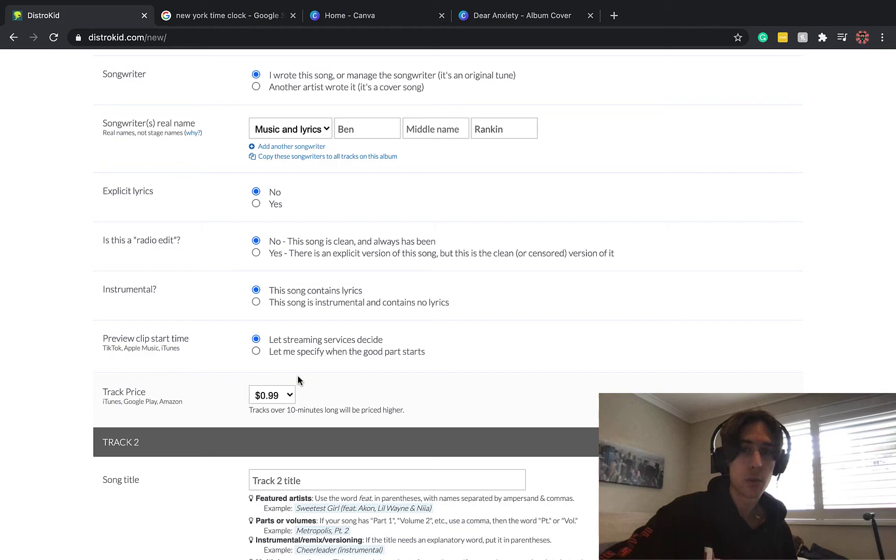
scroll(539, 233, "up", 5)
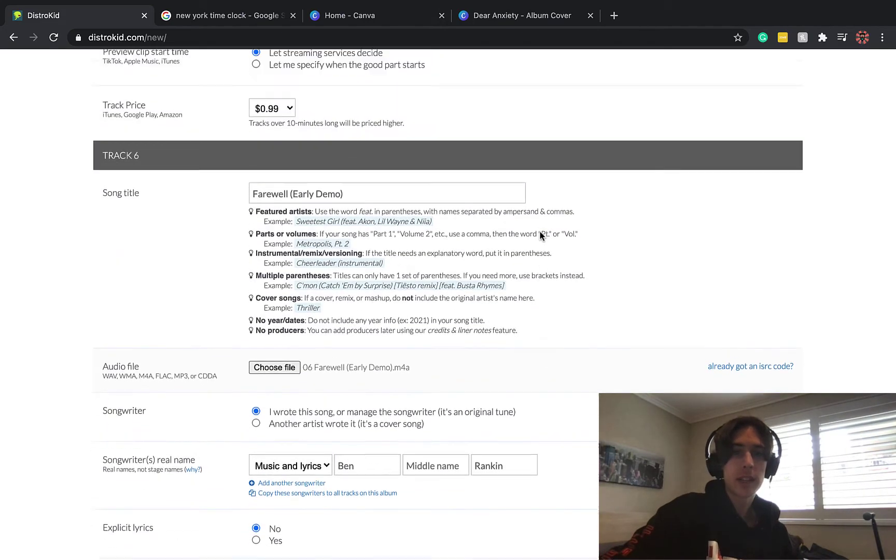
scroll(541, 234, "up", 7)
scroll(539, 234, "up", 5)
scroll(539, 234, "up", 6)
scroll(540, 233, "up", 5)
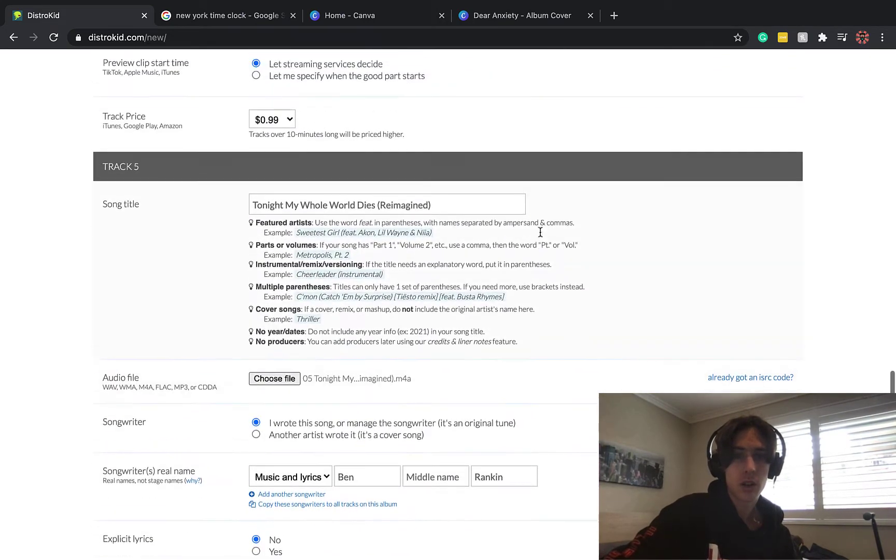
scroll(540, 233, "up", 8)
scroll(539, 232, "up", 13)
scroll(539, 232, "up", 1)
scroll(539, 233, "up", 4)
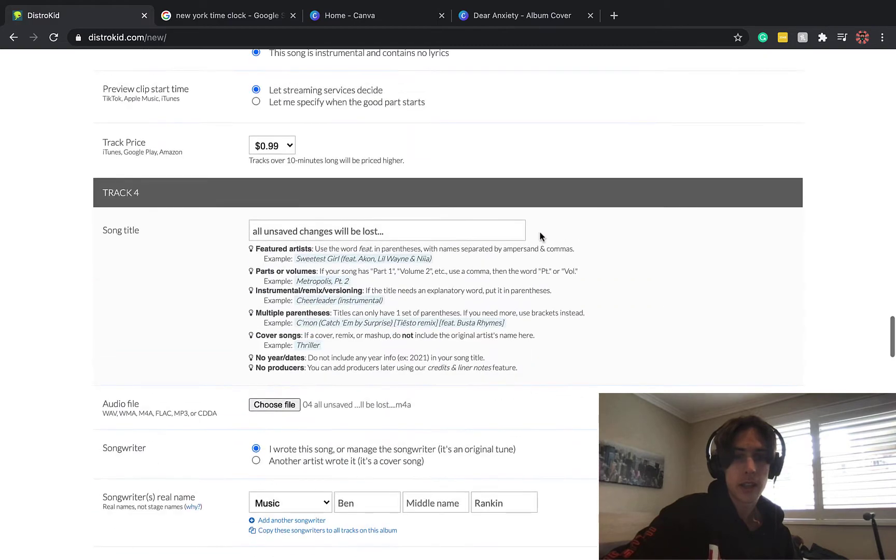
scroll(540, 233, "up", 7)
scroll(540, 231, "up", 3)
scroll(539, 231, "up", 2)
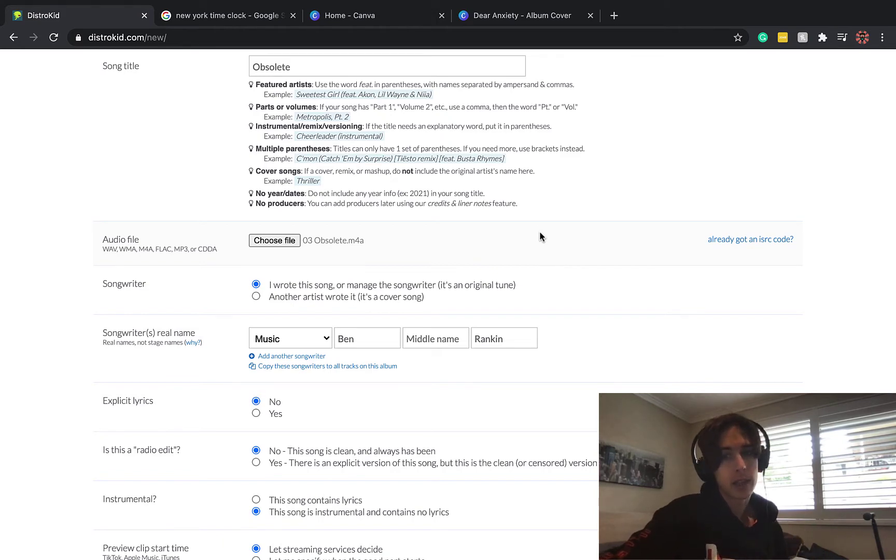
scroll(539, 237, "down", 5)
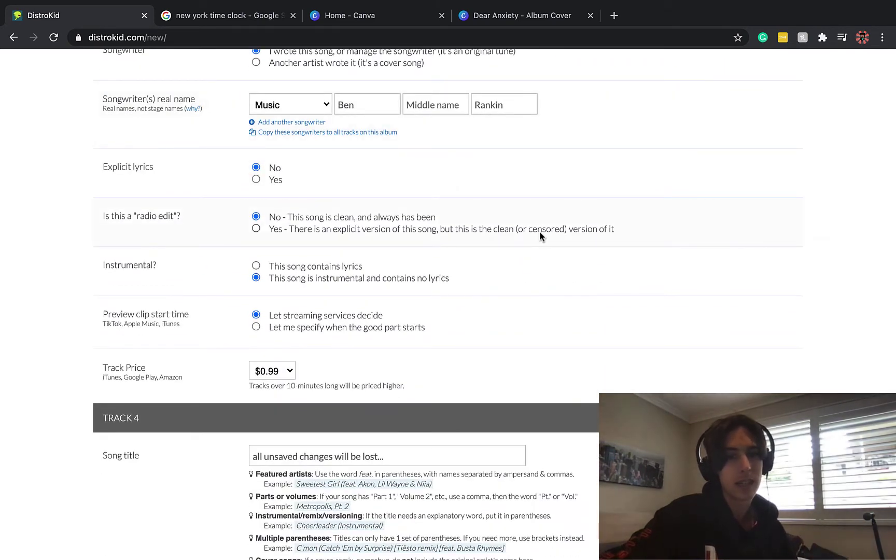
scroll(539, 237, "down", 1)
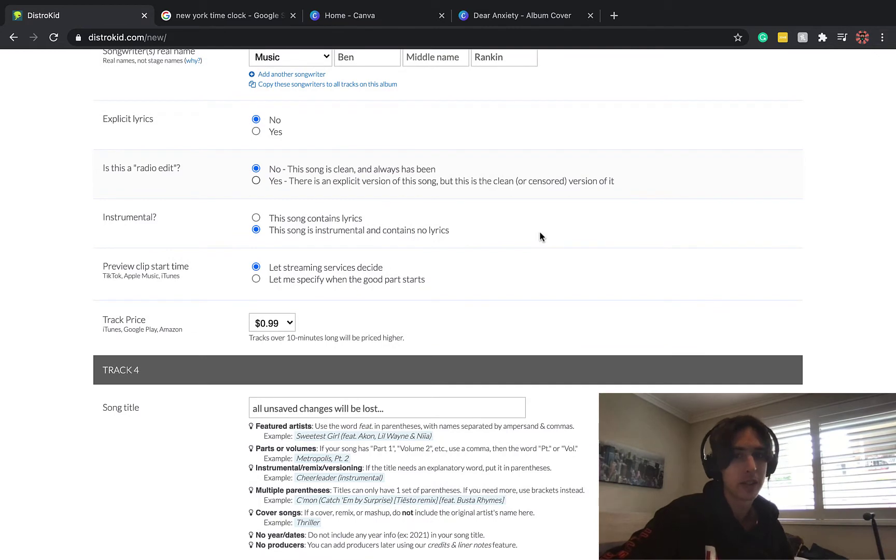
Tick the YouTube Music and 'I recorded this music' mandatory confirmation boxes
scroll(540, 237, "down", 1)
scroll(539, 237, "down", 10)
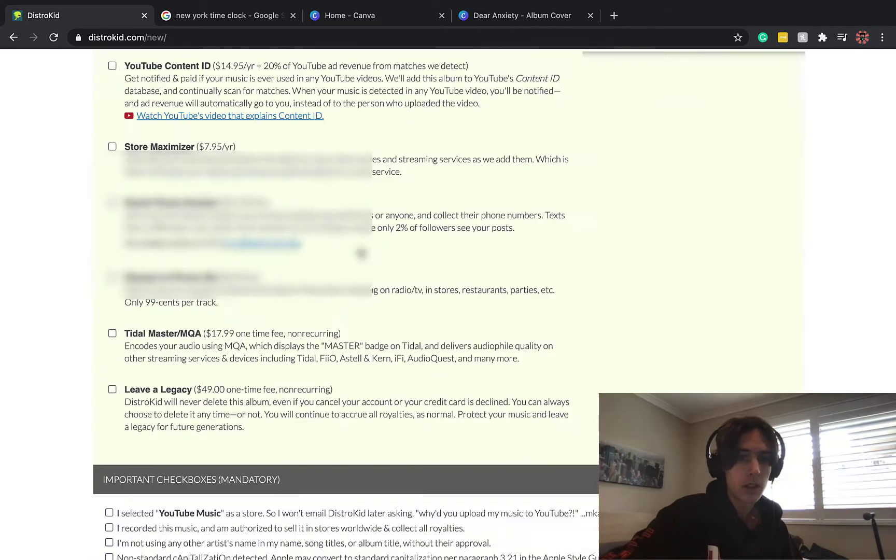
scroll(360, 249, "up", 1)
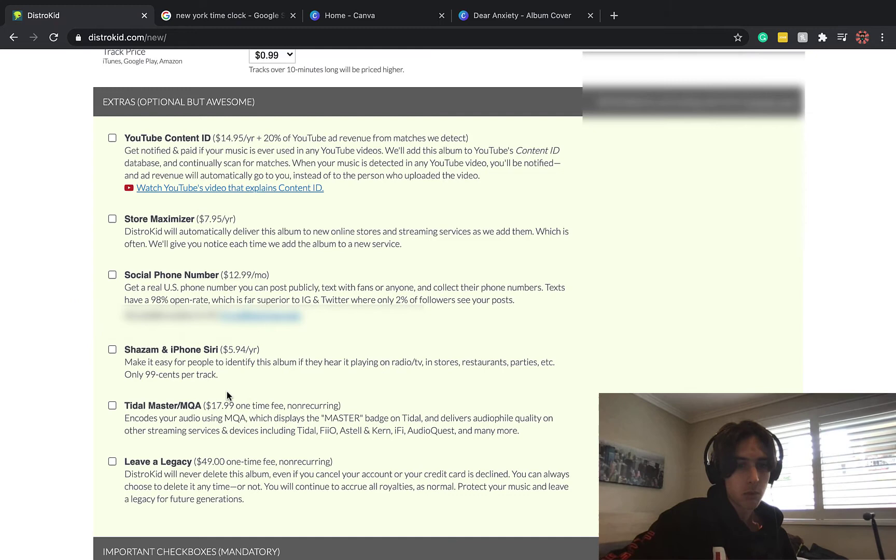
scroll(227, 392, "down", 5)
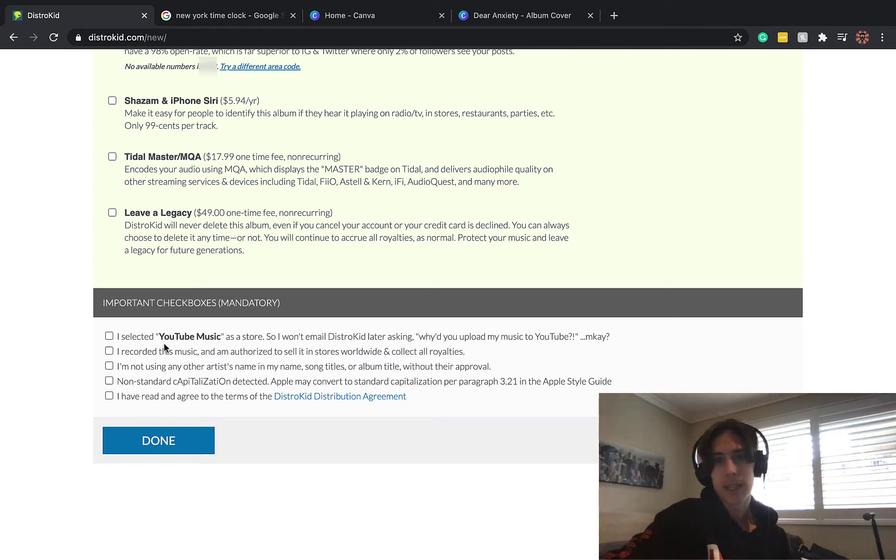
left_click(110, 336)
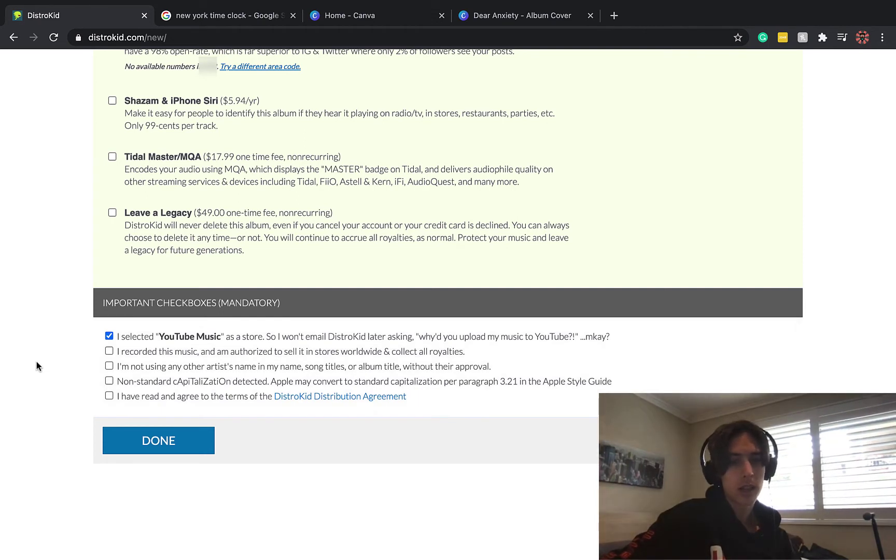
left_click(109, 352)
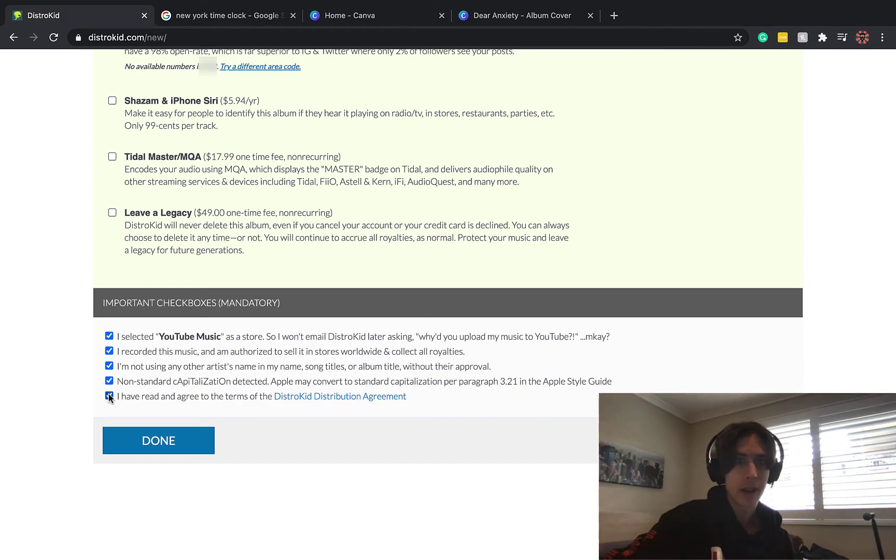
Scroll through the whole album form to review its details
scroll(108, 393, "up", 15)
scroll(108, 393, "up", 5)
scroll(108, 394, "up", 5)
scroll(109, 393, "up", 15)
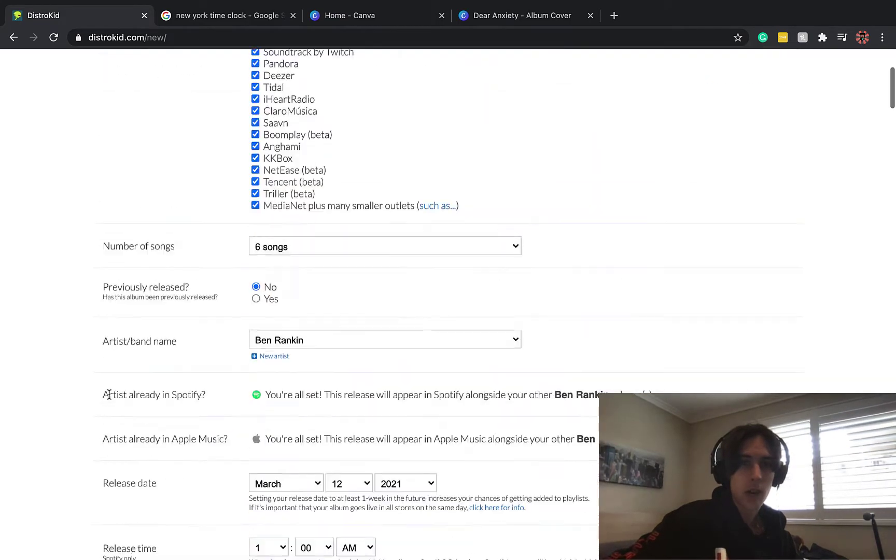
scroll(108, 393, "down", 2)
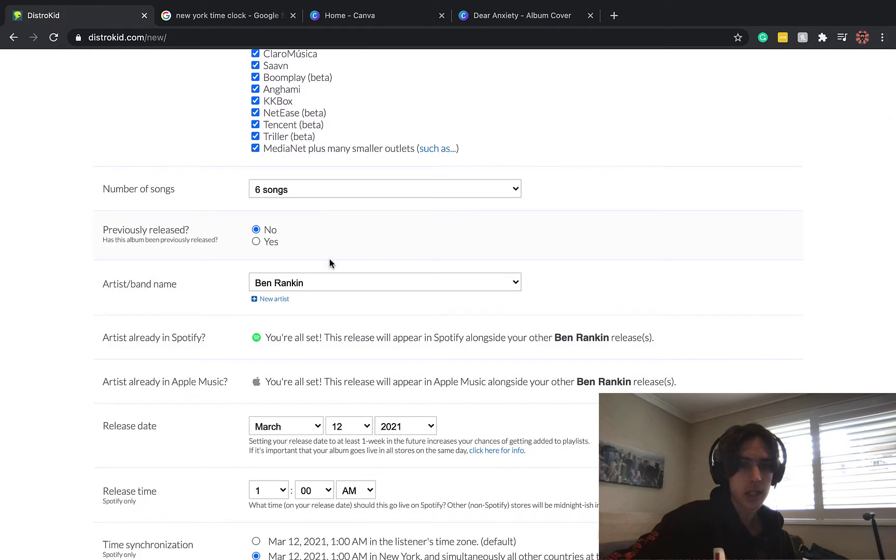
scroll(353, 359, "down", 2)
scroll(363, 311, "down", 1)
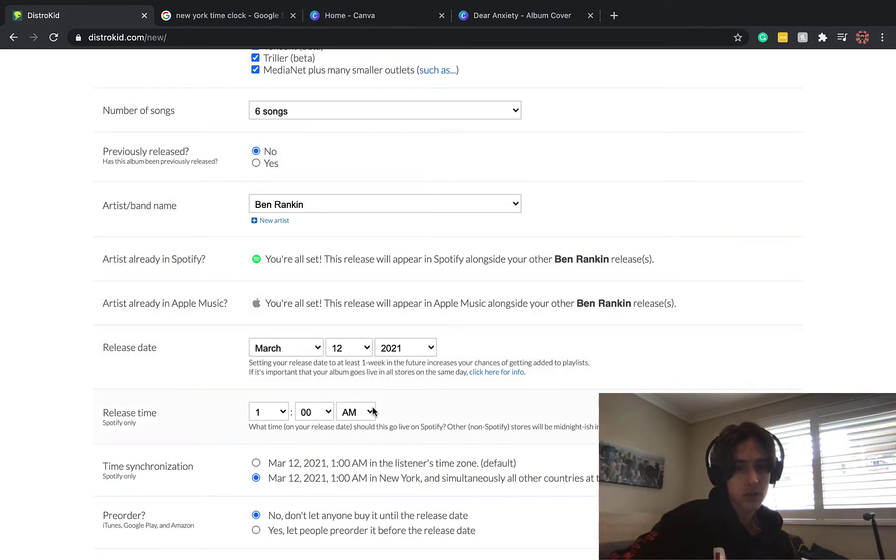
scroll(373, 411, "down", 4)
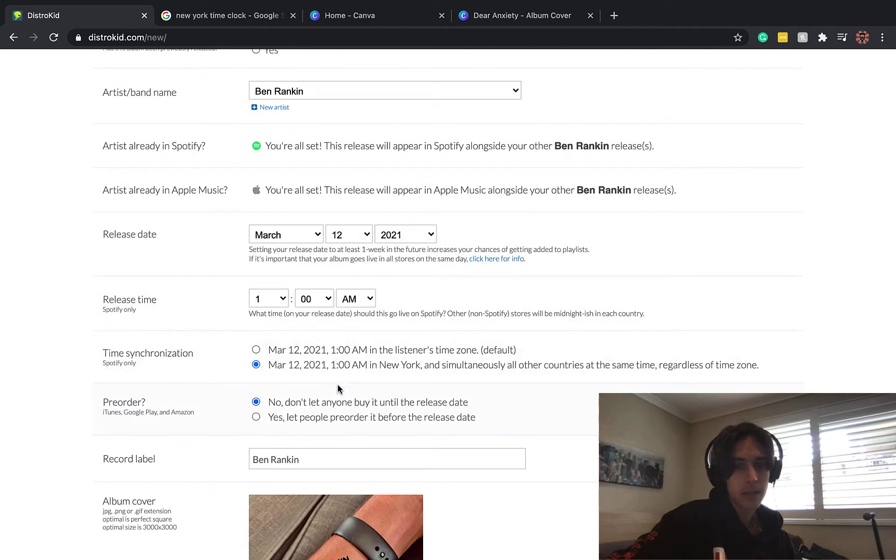
scroll(337, 383, "down", 2)
scroll(337, 383, "down", 3)
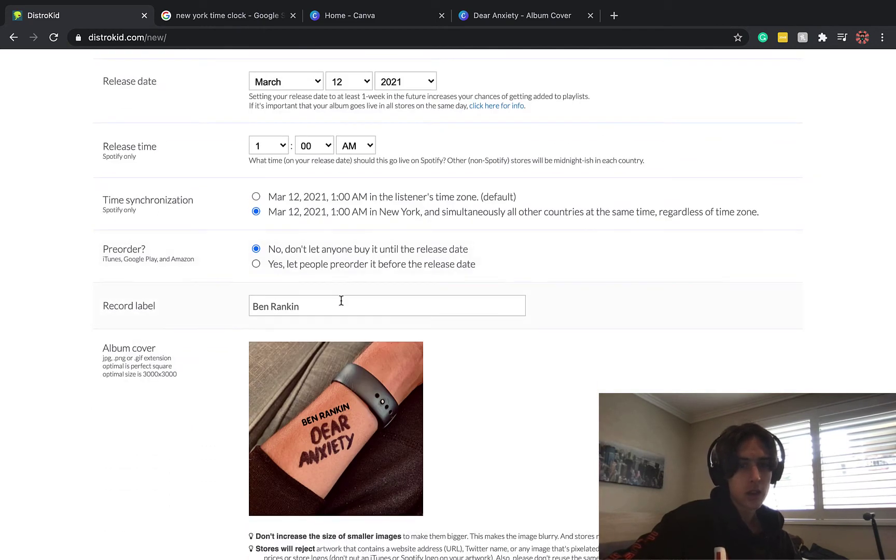
scroll(385, 330, "down", 3)
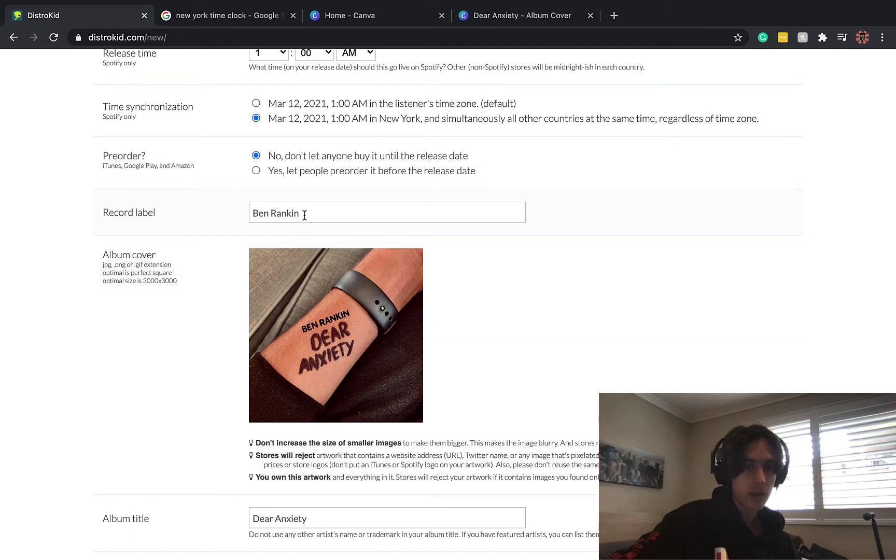
scroll(297, 280, "down", 3)
scroll(296, 280, "down", 1)
scroll(297, 278, "down", 4)
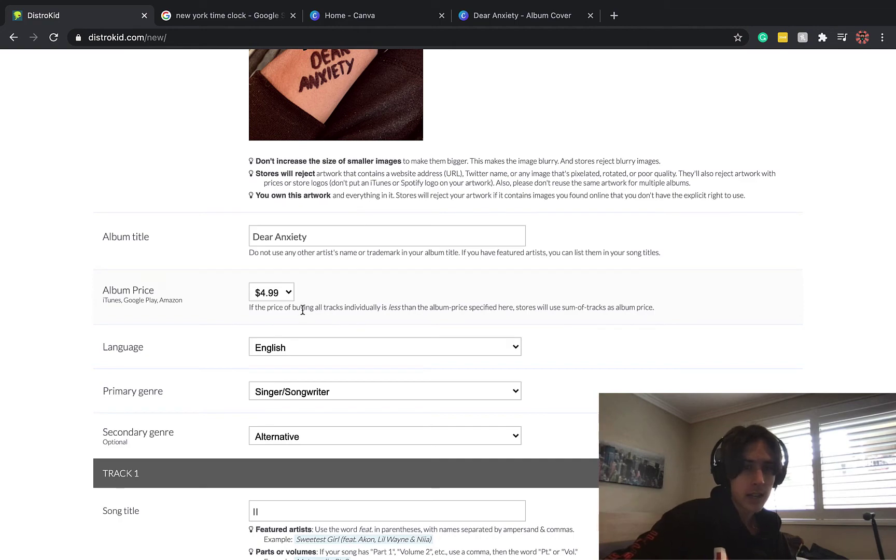
scroll(341, 373, "down", 2)
scroll(343, 368, "down", 3)
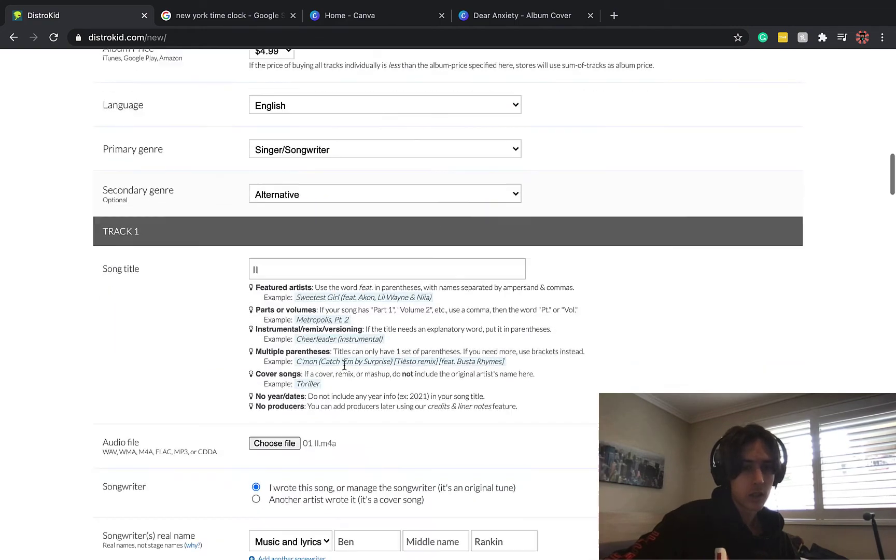
scroll(344, 365, "down", 3)
scroll(321, 303, "down", 2)
scroll(320, 304, "down", 1)
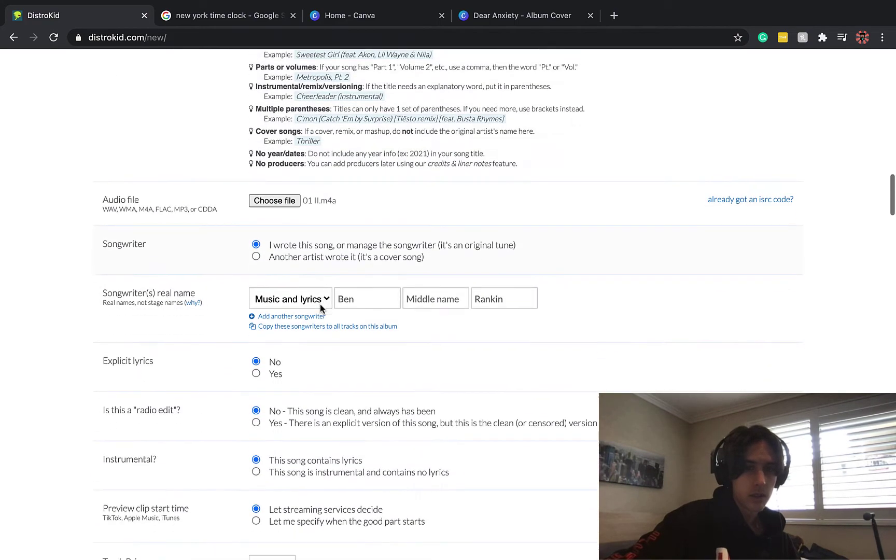
scroll(320, 304, "down", 2)
scroll(320, 304, "down", 3)
scroll(320, 304, "down", 2)
scroll(320, 304, "down", 15)
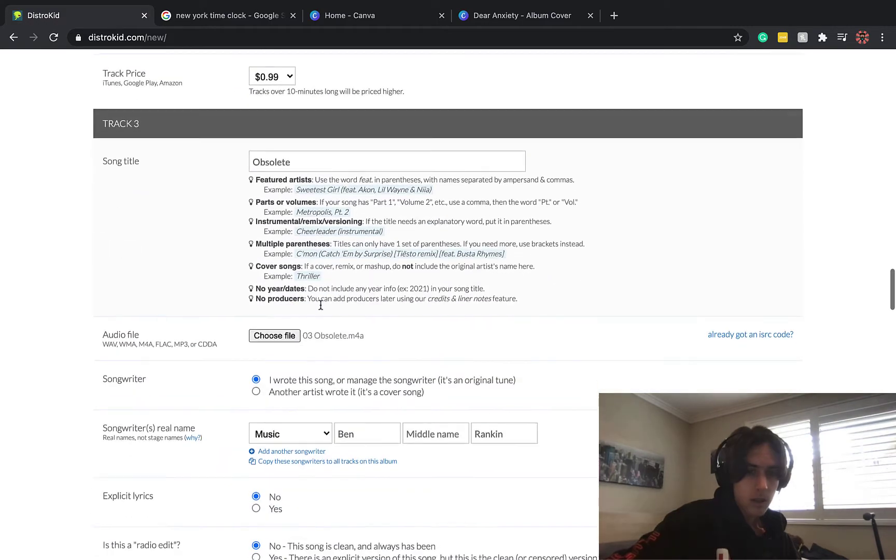
scroll(320, 304, "down", 5)
scroll(320, 304, "down", 4)
scroll(320, 304, "down", 2)
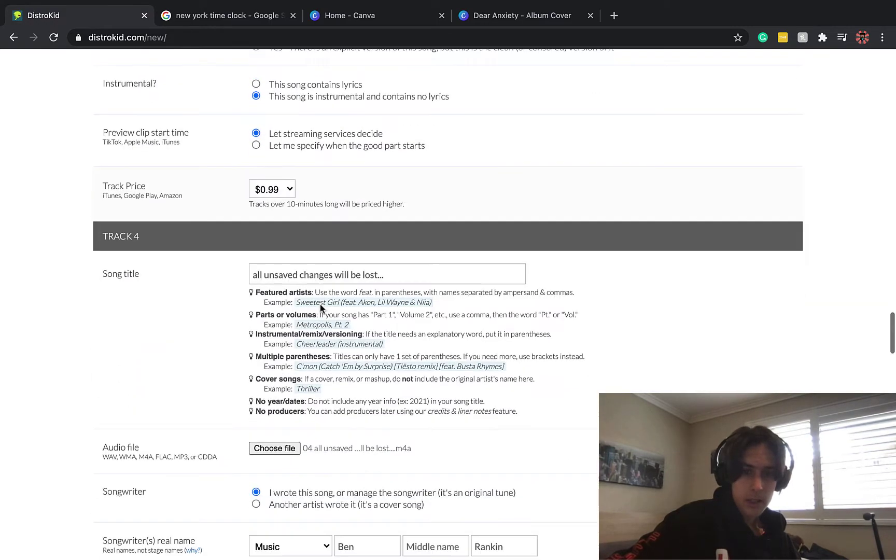
scroll(320, 304, "down", 1)
scroll(320, 304, "down", 2)
scroll(320, 304, "down", 1)
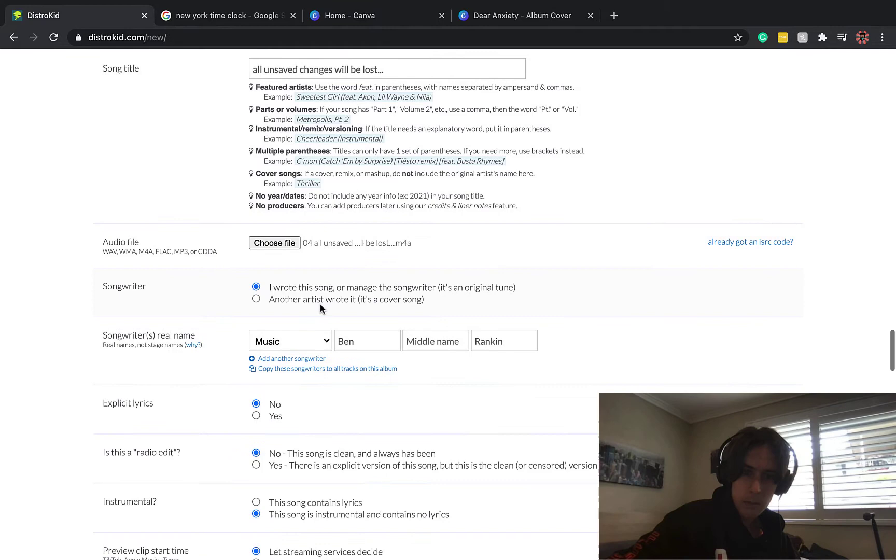
scroll(320, 304, "down", 15)
scroll(320, 304, "down", 2)
scroll(320, 308, "down", 1)
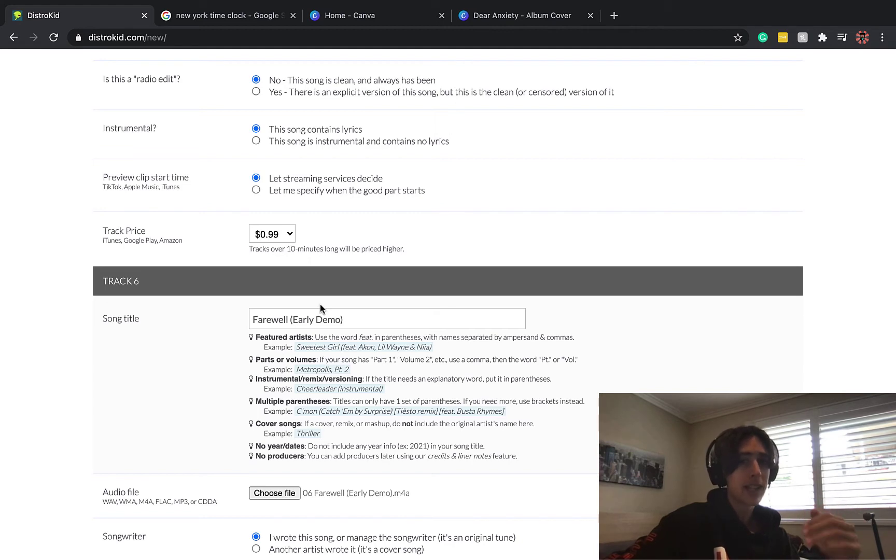
scroll(320, 306, "down", 20)
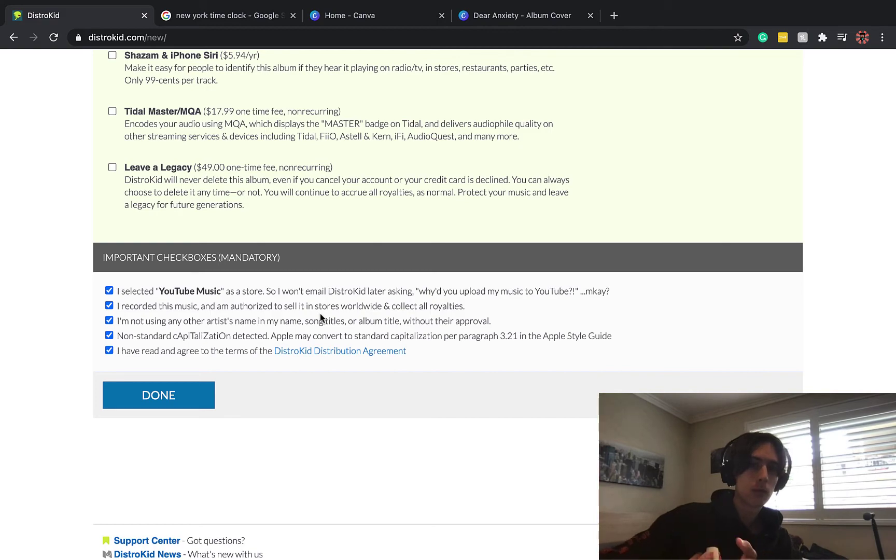
Return to the top and reopen the Artist/band name list, keeping the existing artist
scroll(320, 313, "up", 1)
scroll(319, 313, "up", 15)
scroll(321, 317, "up", 1)
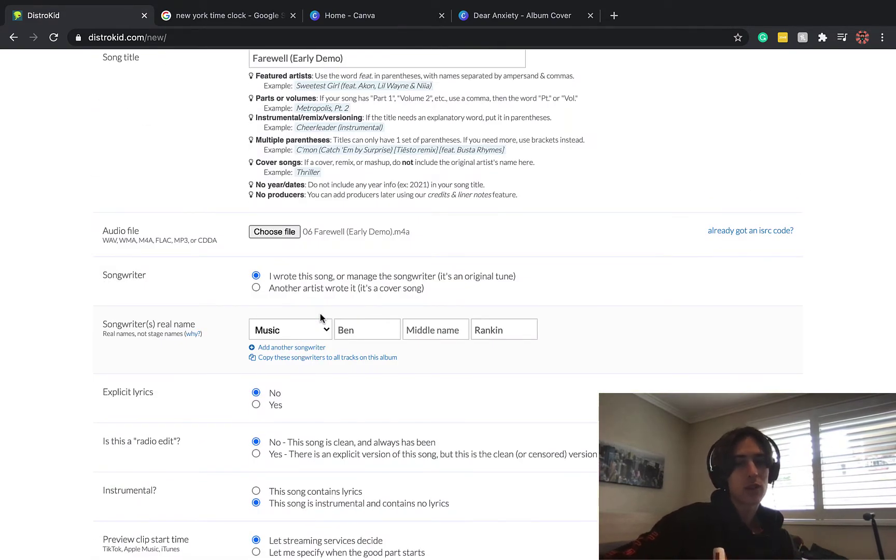
scroll(320, 316, "up", 10)
scroll(320, 314, "up", 10)
scroll(319, 314, "up", 10)
scroll(321, 314, "up", 15)
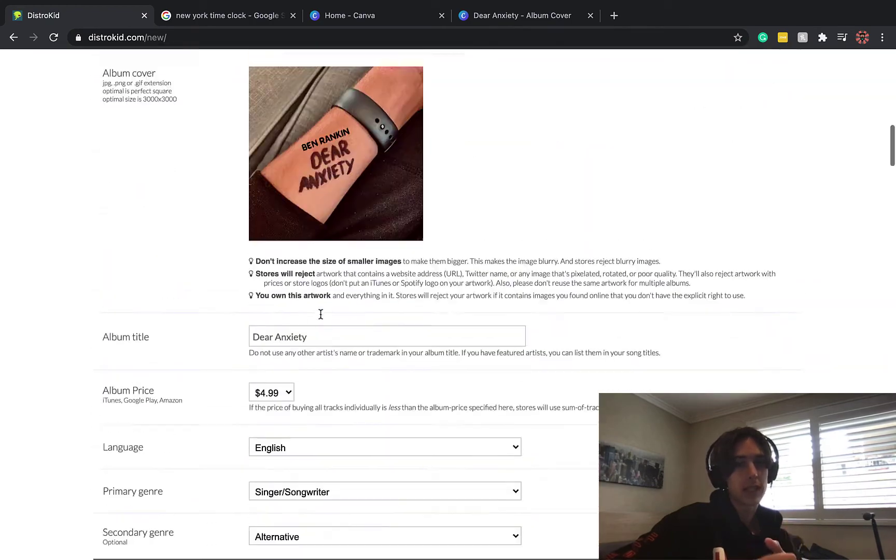
scroll(320, 314, "up", 2)
scroll(321, 314, "up", 1)
scroll(320, 315, "up", 5)
scroll(320, 316, "up", 5)
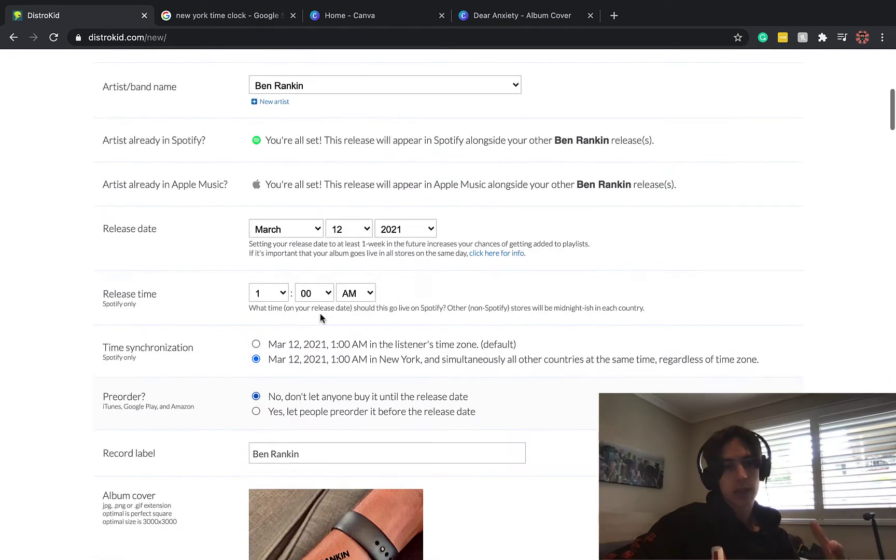
scroll(320, 314, "up", 2)
scroll(319, 314, "up", 5)
scroll(320, 314, "up", 5)
left_click(343, 195)
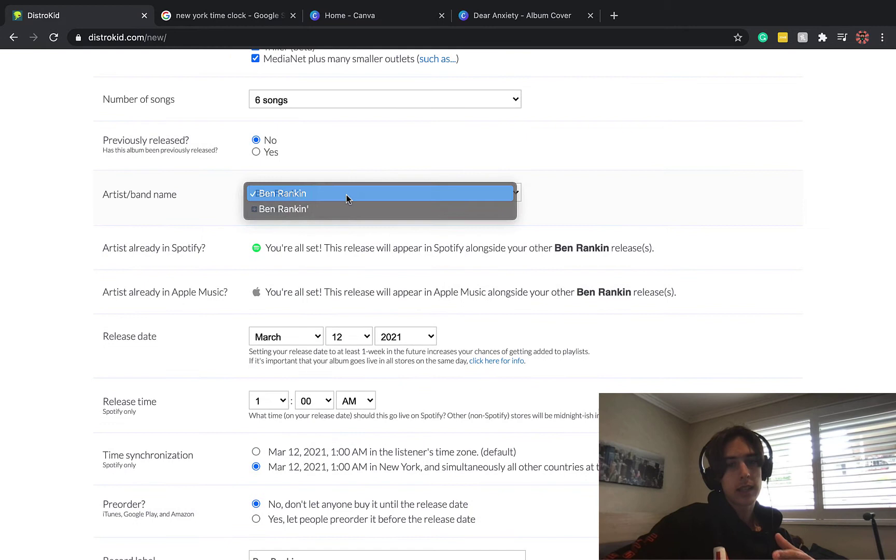
left_click(346, 193)
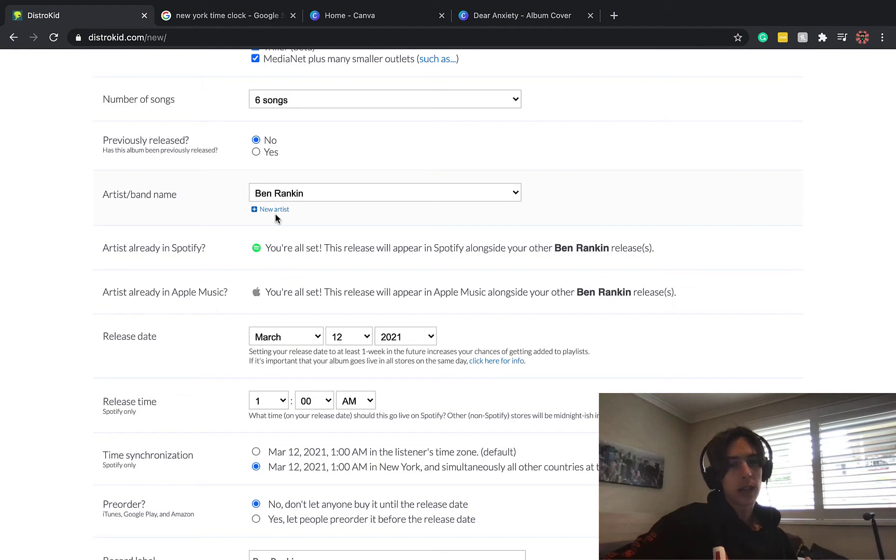
Scroll back down to the bottom of the form
scroll(308, 251, "down", 20)
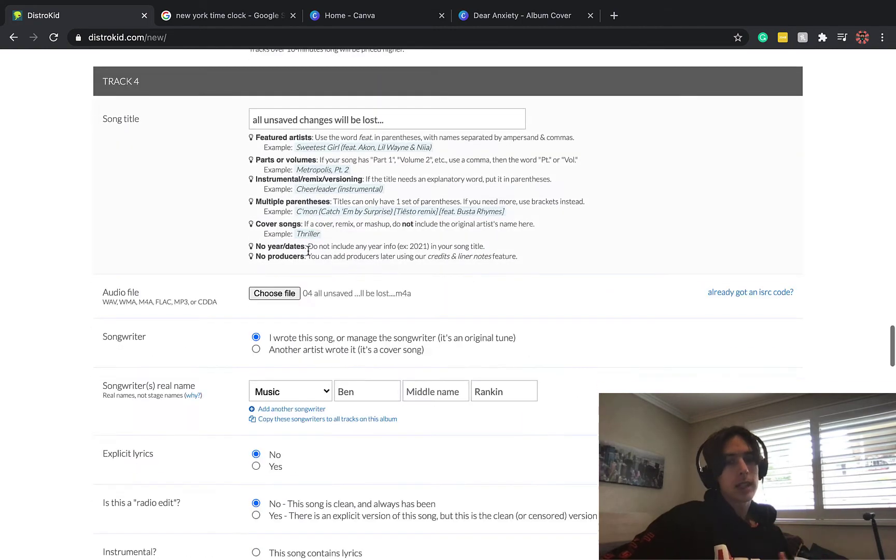
scroll(308, 251, "down", 14)
scroll(308, 251, "down", 4)
scroll(307, 253, "down", 2)
scroll(308, 253, "down", 2)
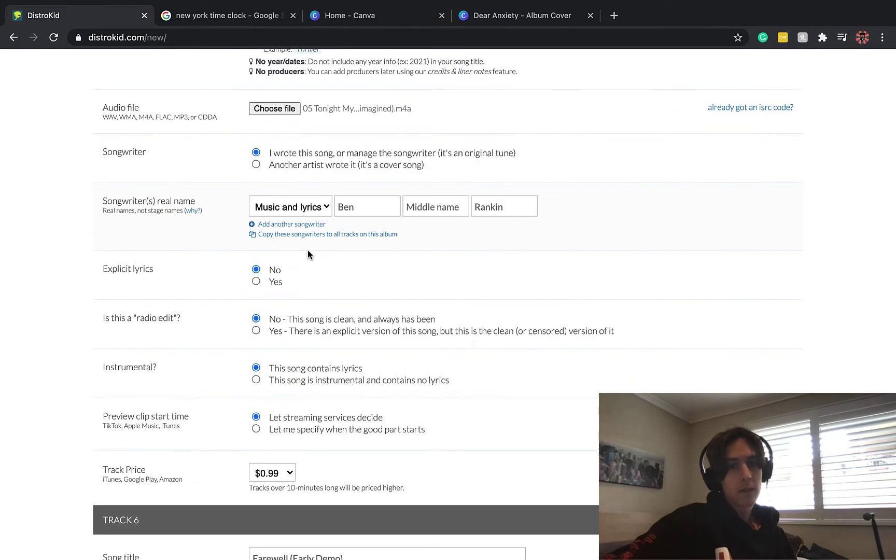
scroll(308, 253, "down", 13)
scroll(307, 253, "down", 1)
scroll(308, 253, "down", 11)
scroll(308, 253, "down", 20)
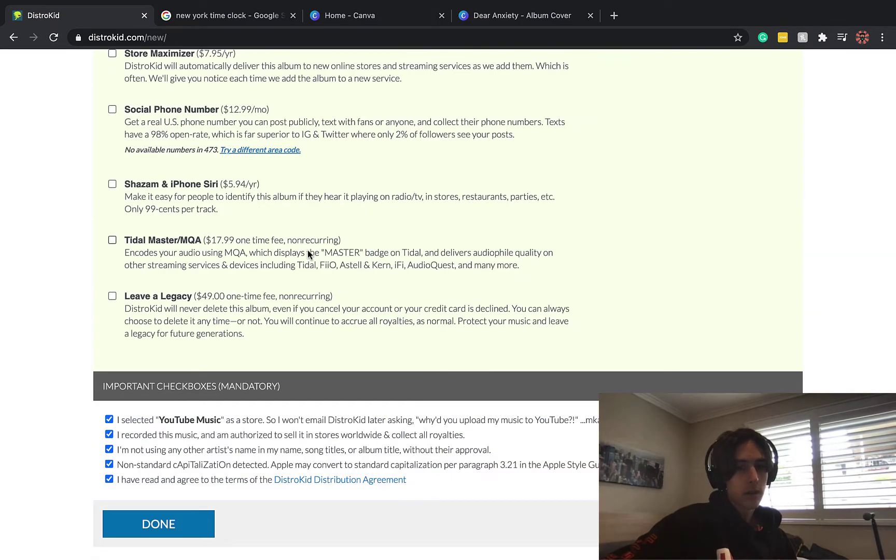
scroll(308, 253, "down", 7)
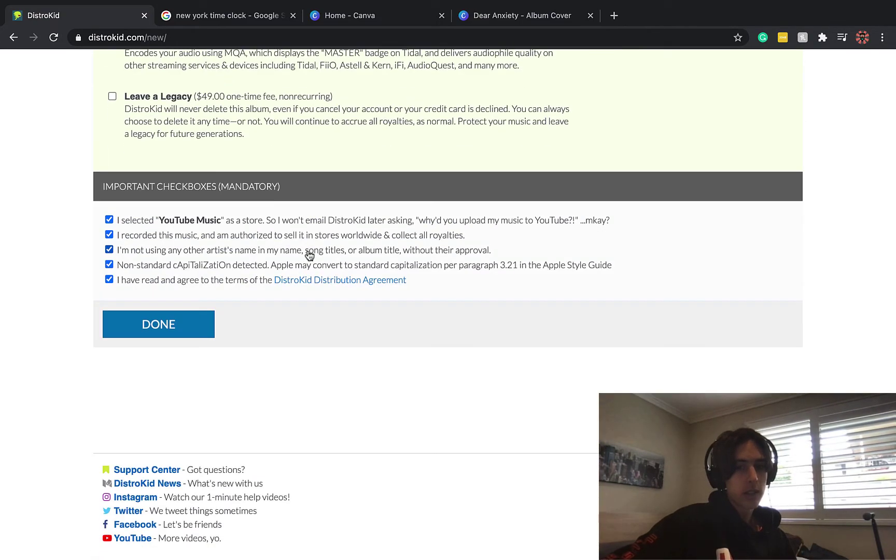
Submit the Dear Anxiety EP and review the Done page's March 12, 2021 store release
left_click(187, 316)
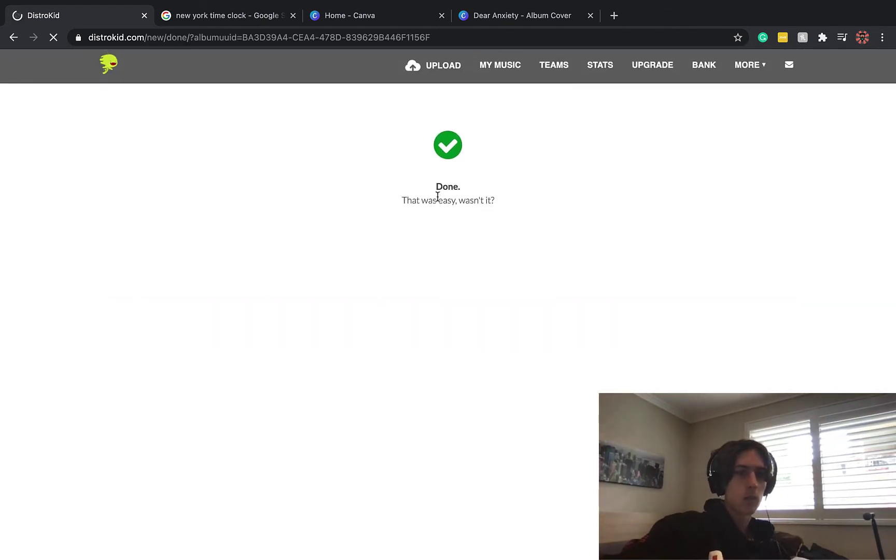
scroll(444, 382, "down", 3)
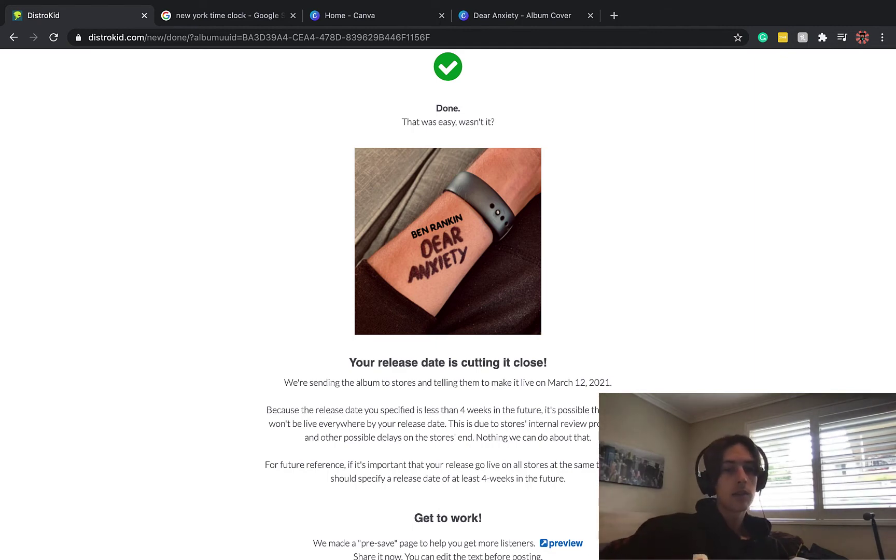
scroll(572, 191, "up", 3)
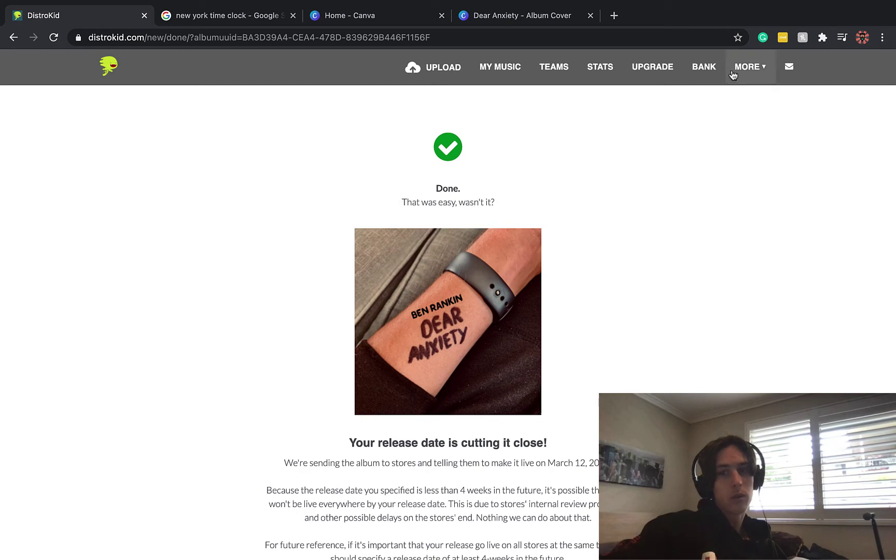
Go to the Lyrics overview under MORE and scroll down to The Light
left_click(749, 66)
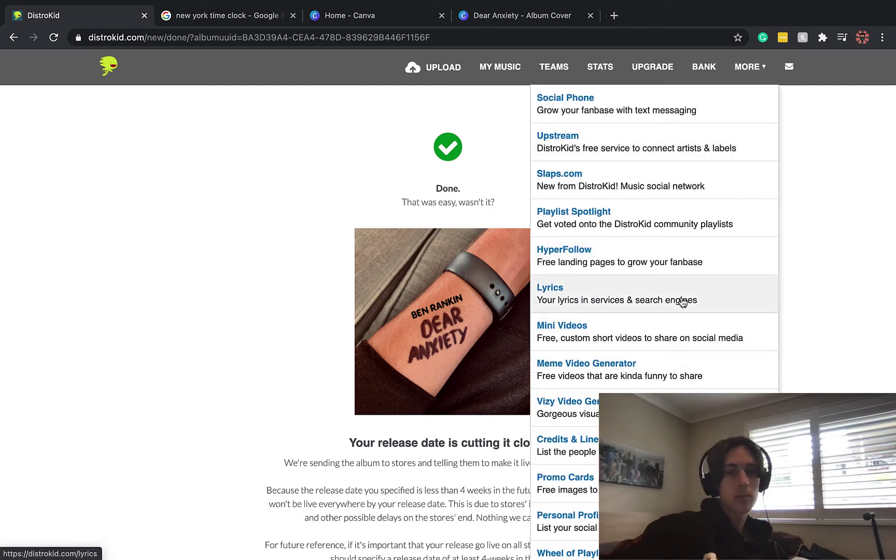
left_click(682, 303)
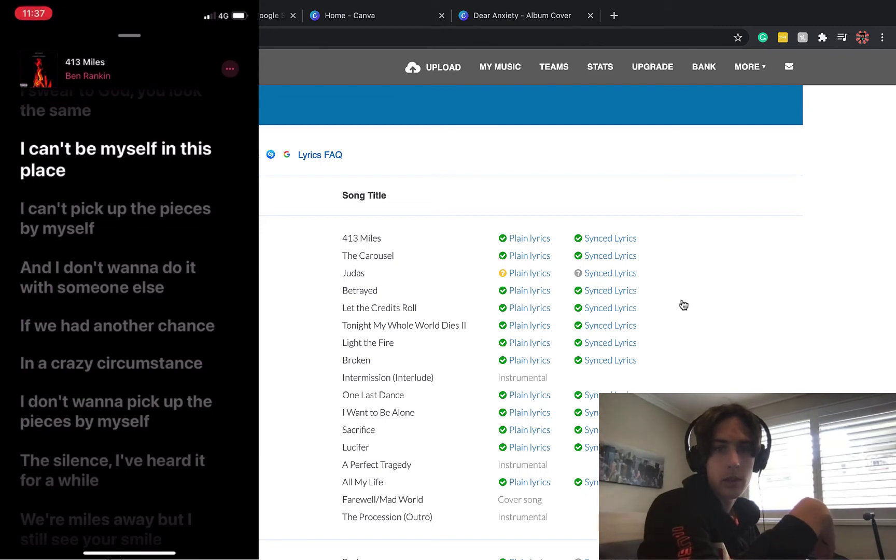
scroll(683, 305, "down", 4)
scroll(683, 305, "down", 3)
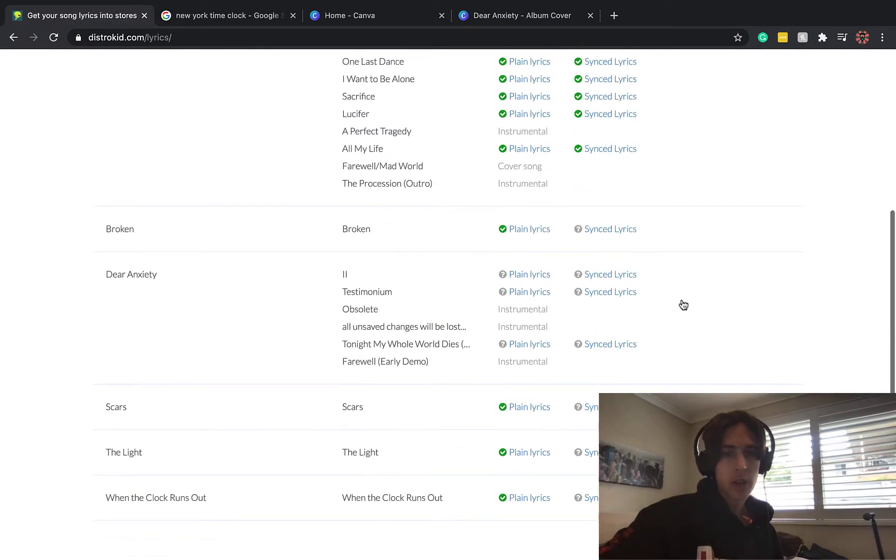
scroll(684, 305, "down", 1)
scroll(684, 305, "down", 3)
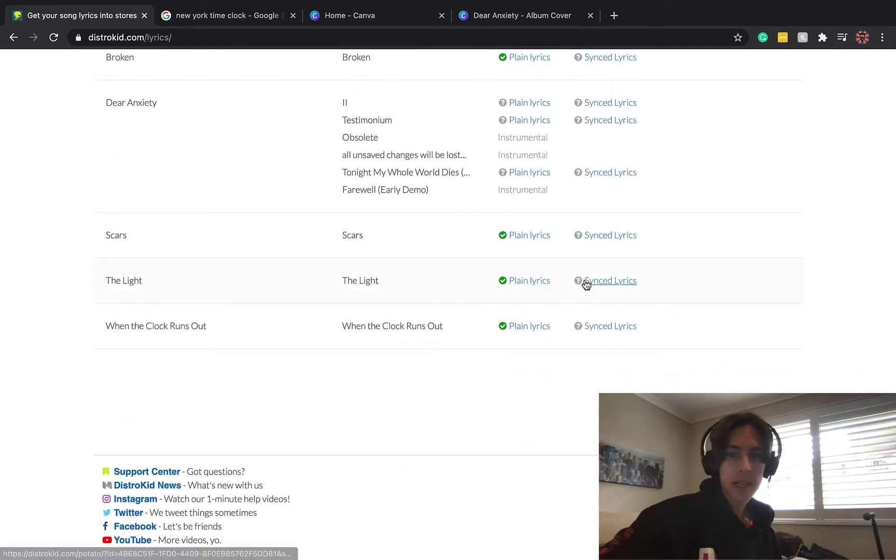
Open The Light's lyrics and scroll through them to check the text
left_click(540, 288)
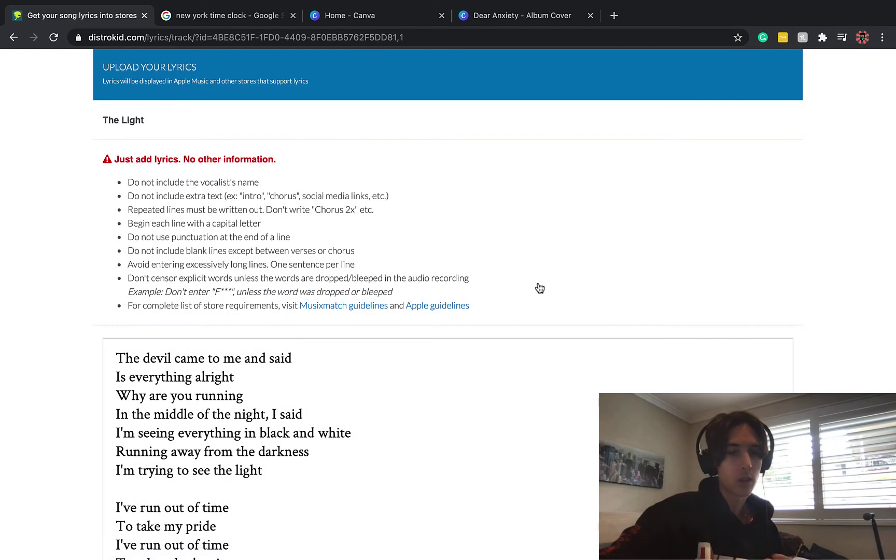
scroll(363, 249, "down", 5)
scroll(183, 212, "down", 3)
scroll(183, 211, "down", 3)
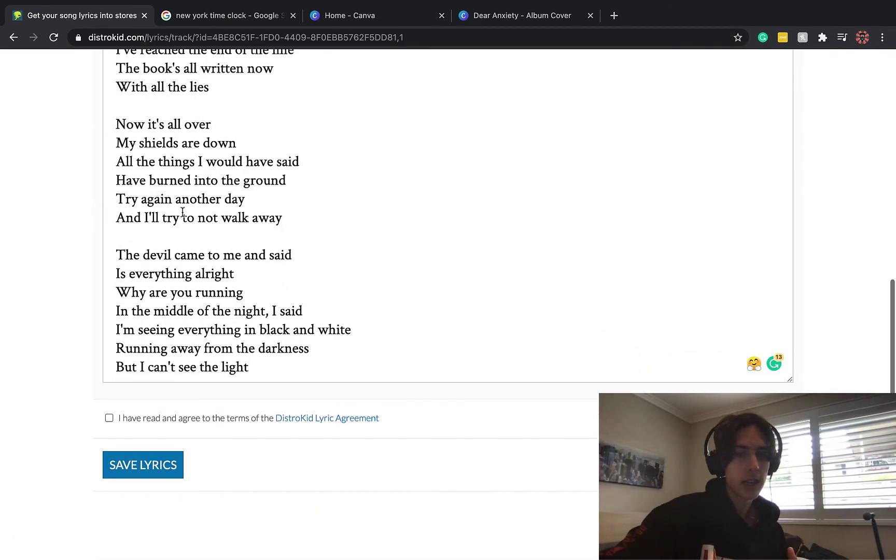
scroll(218, 385, "left", 5)
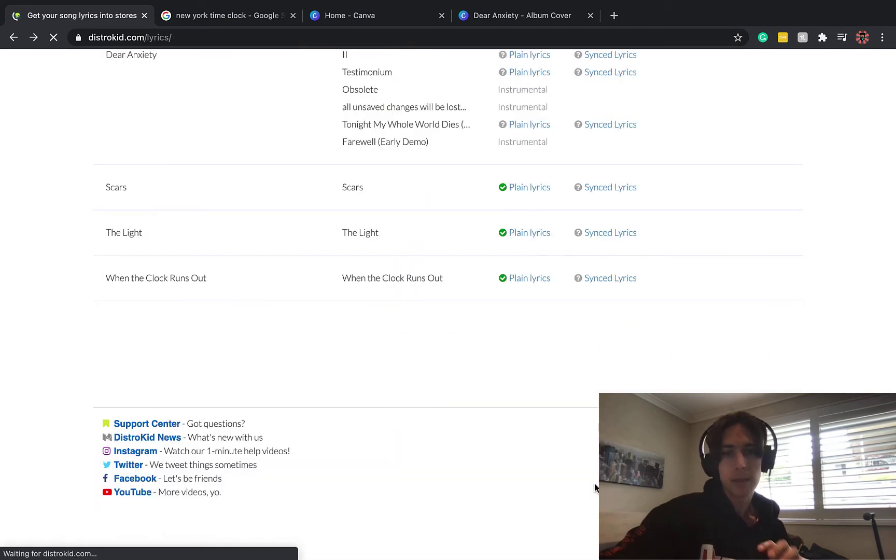
Start Synced Lyrics for The Light and bring its waveform and lyrics into view
left_click(607, 233)
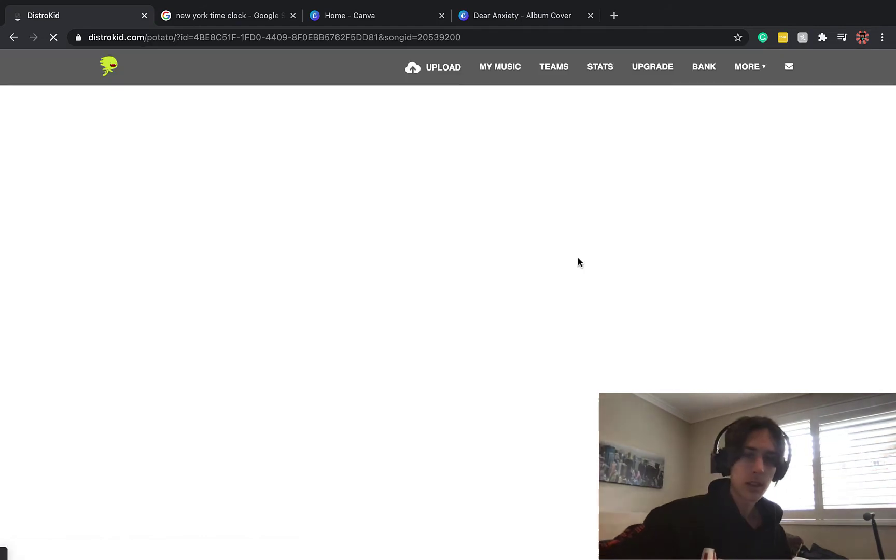
scroll(338, 290, "down", 3)
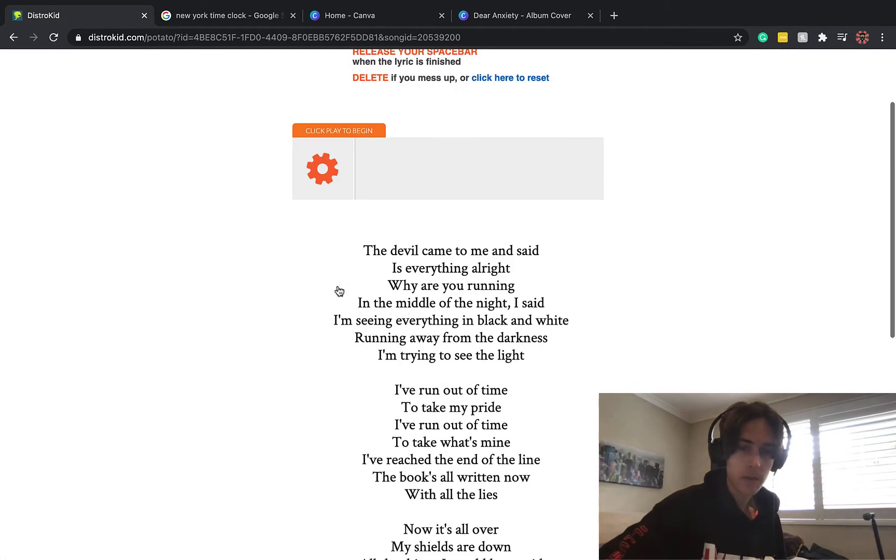
scroll(338, 290, "up", 2)
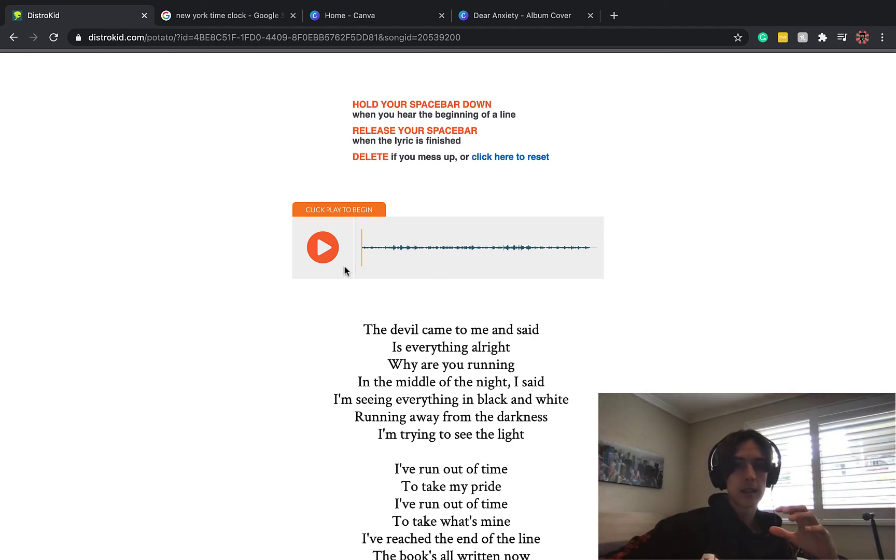
Play The Light from just past the start and spacebar-time its first seven lyric lines
left_click(384, 249)
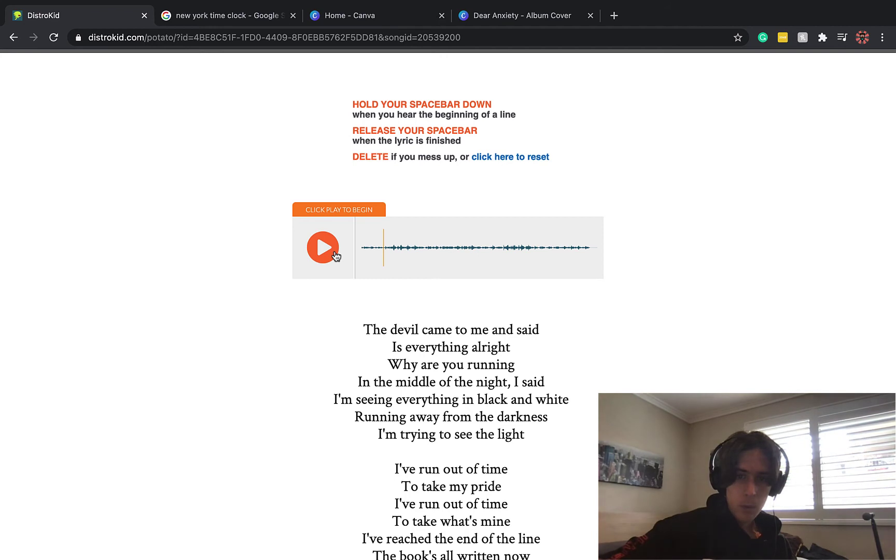
left_click(334, 255)
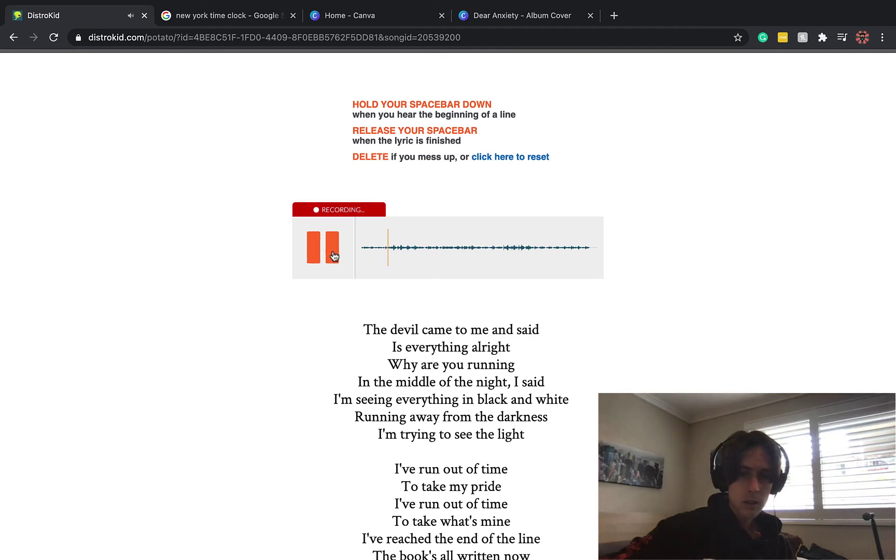
key("space")
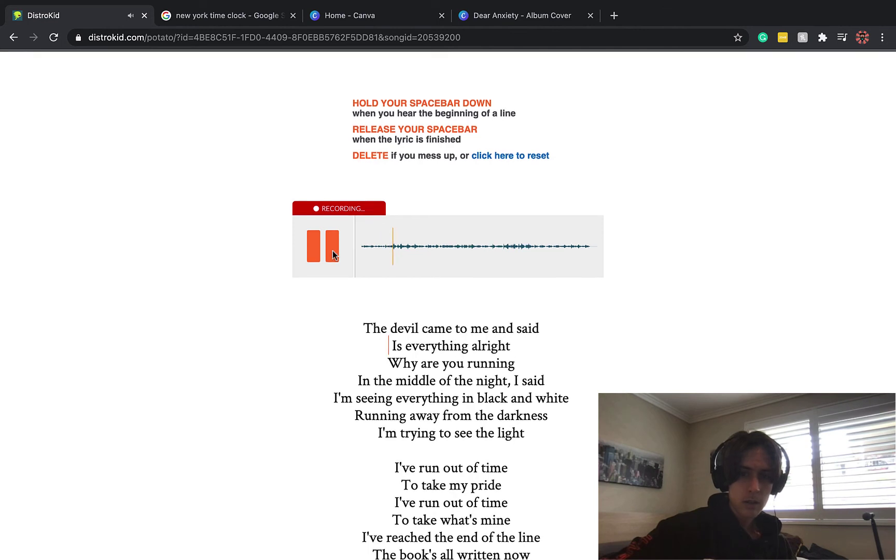
key("space")
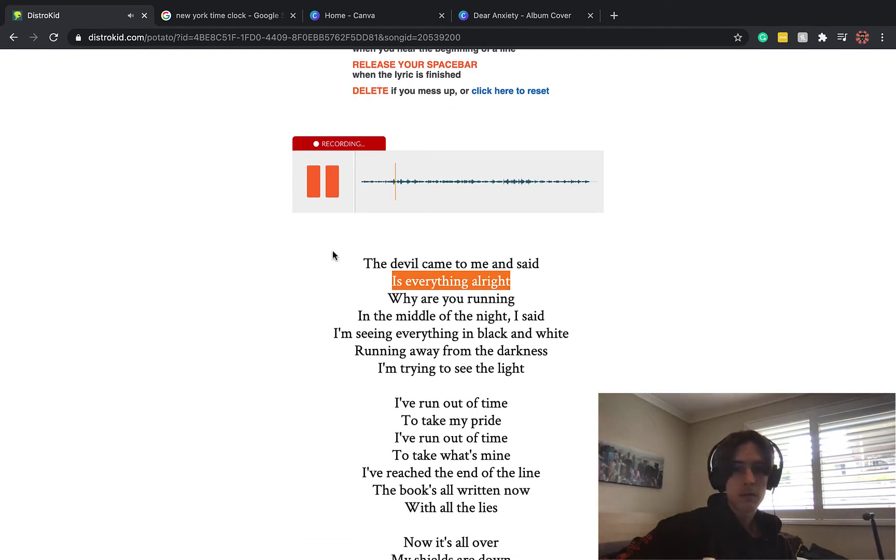
key("space")
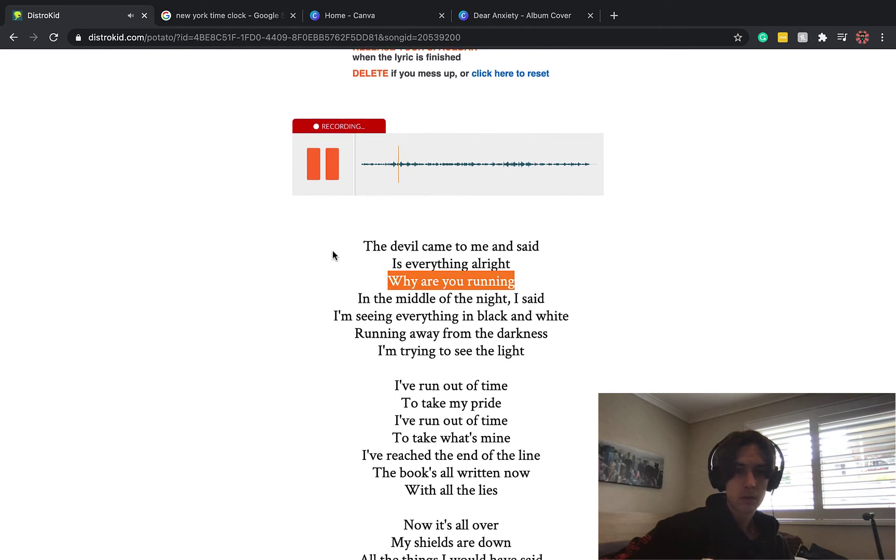
key("space")
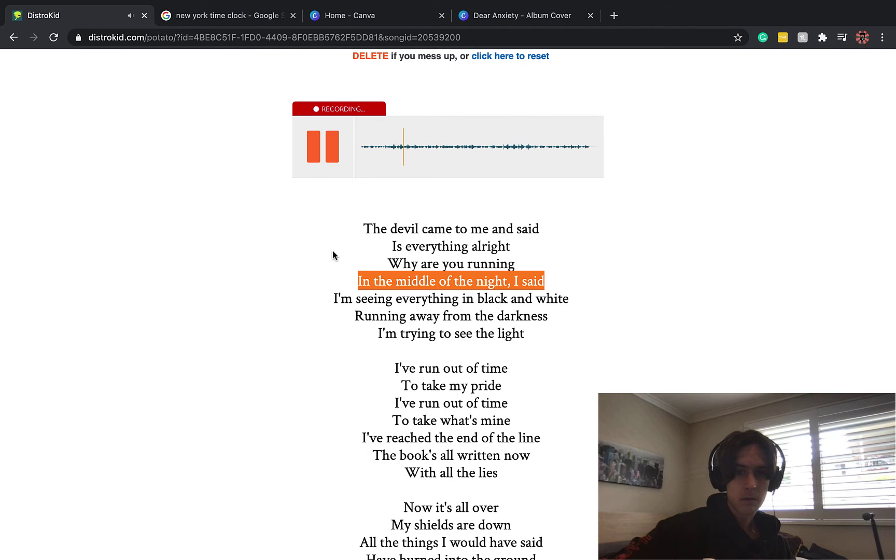
key("space")
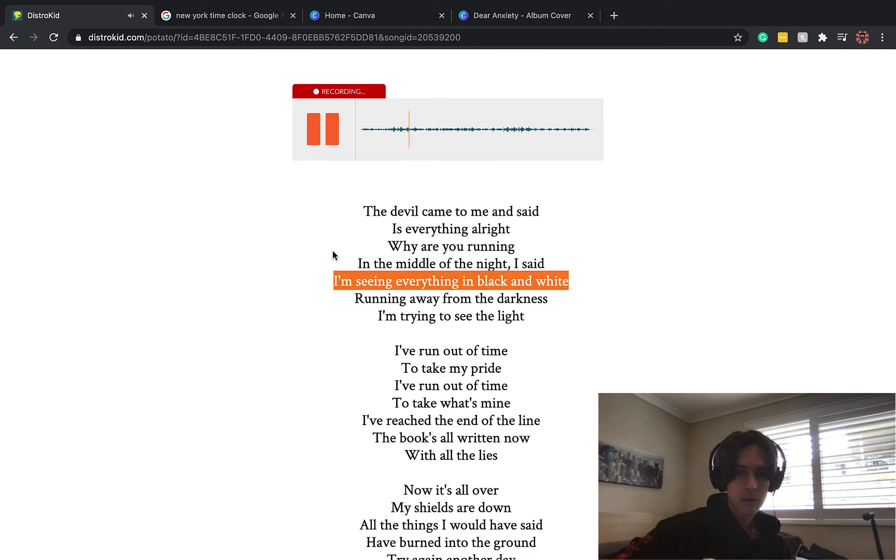
key("space")
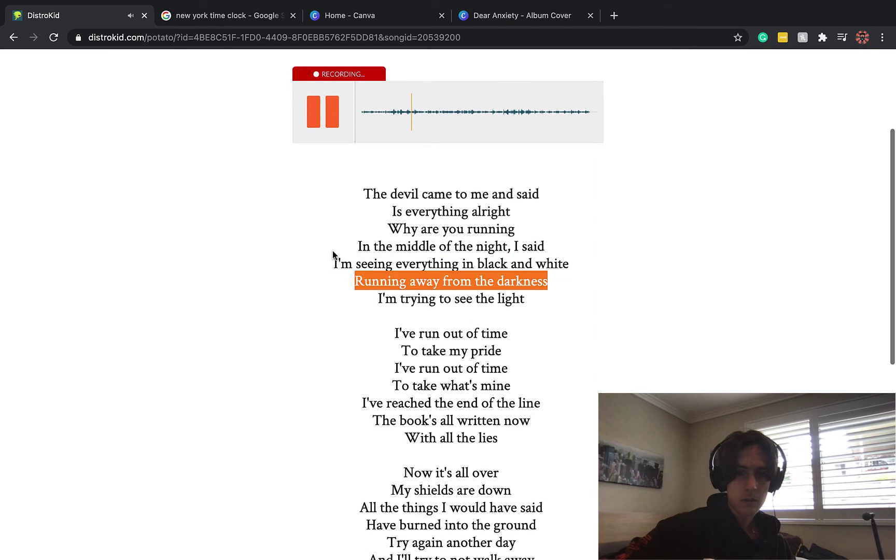
key("space")
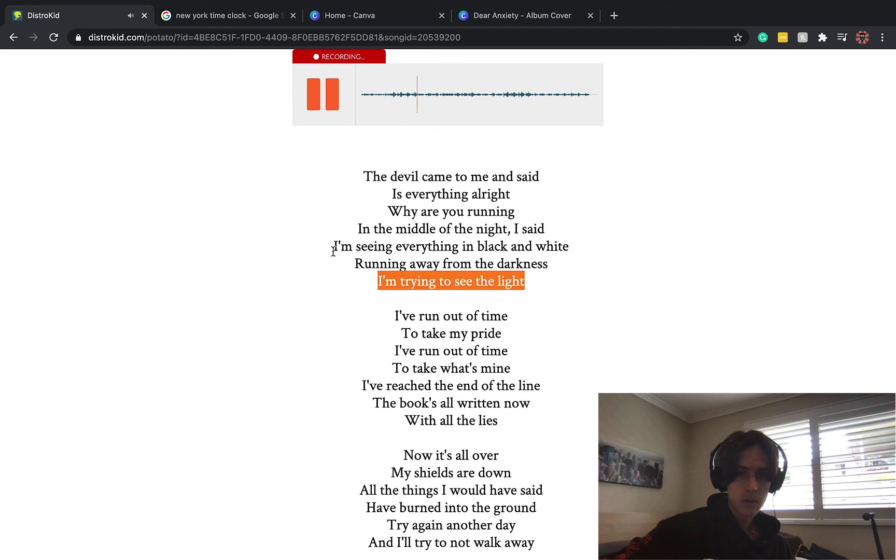
key("space")
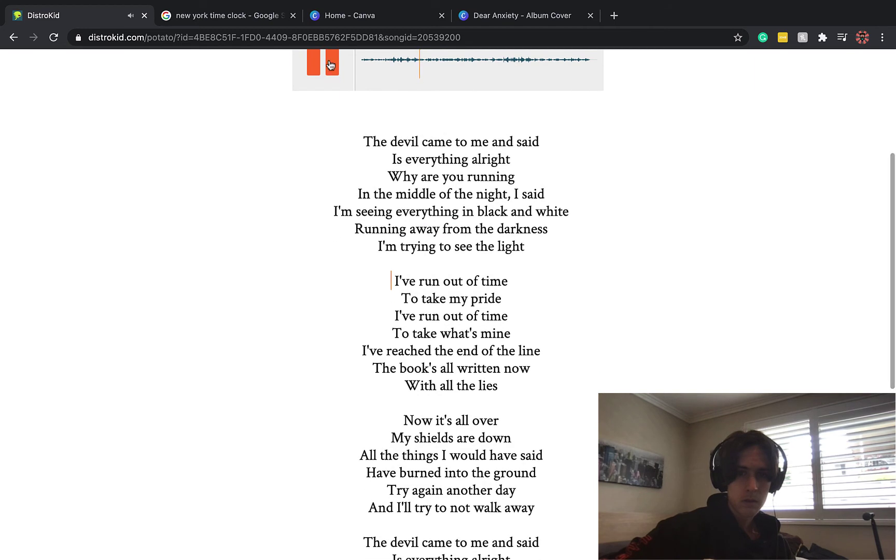
Pause The Light's playback and scroll down the sync confirmation page
left_click(330, 65)
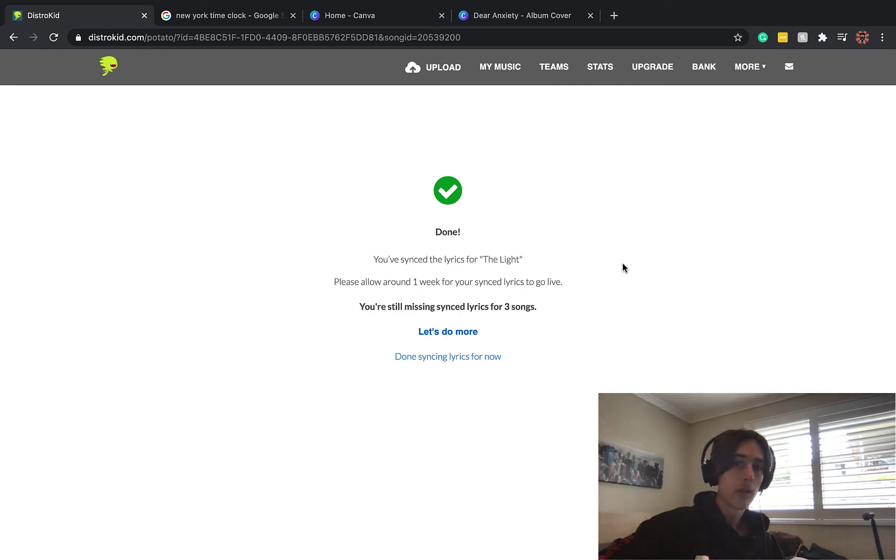
scroll(724, 244, "down", 3)
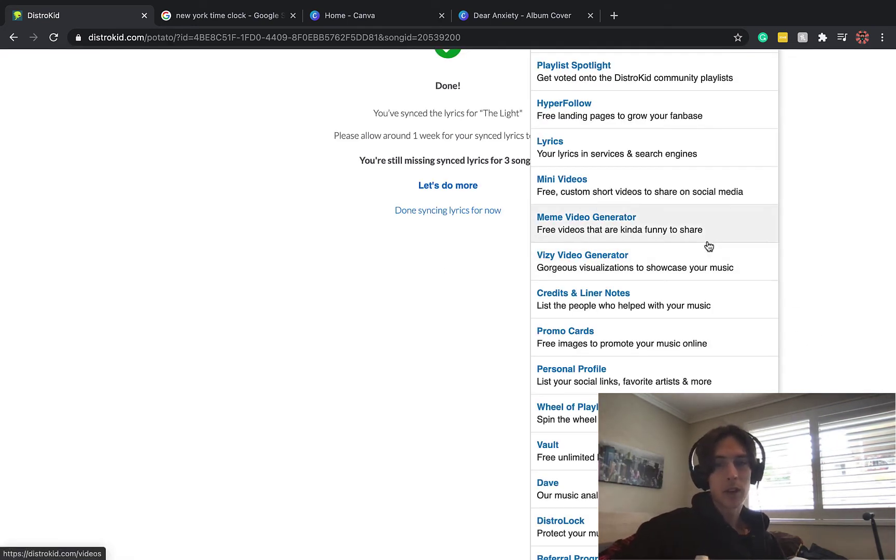
Open the Meme Video Generator and browse the new-video styles without picking one
left_click(707, 246)
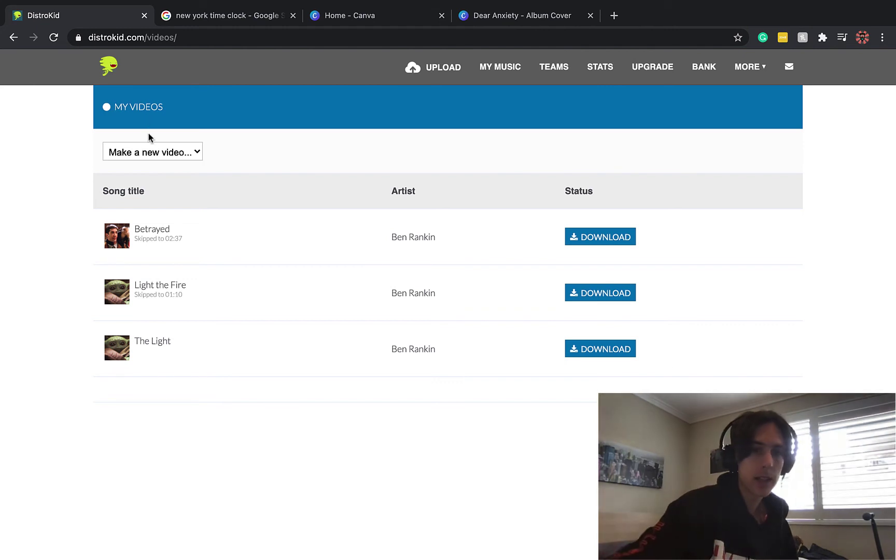
left_click(149, 151)
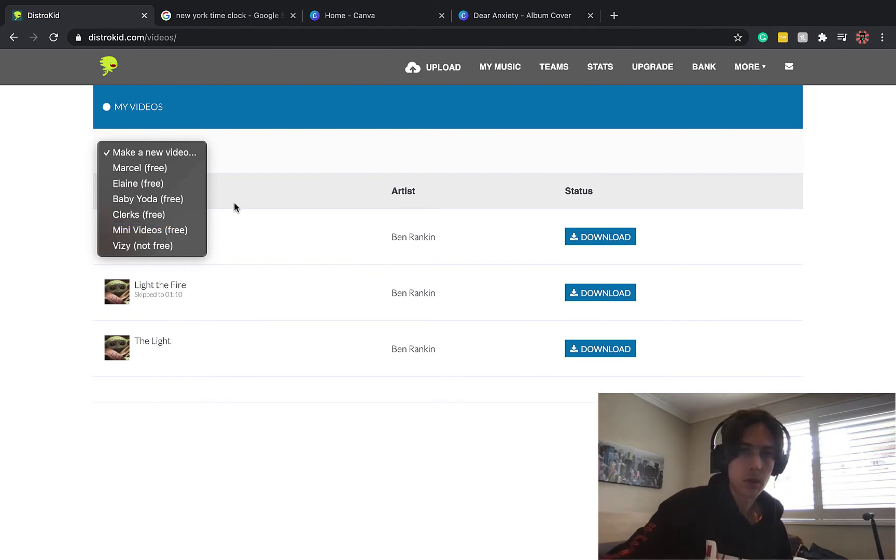
left_click(264, 208)
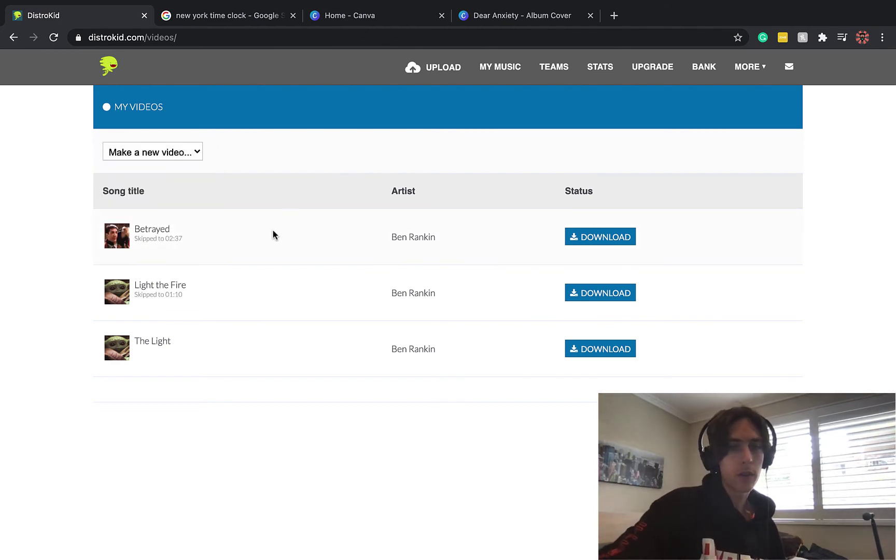